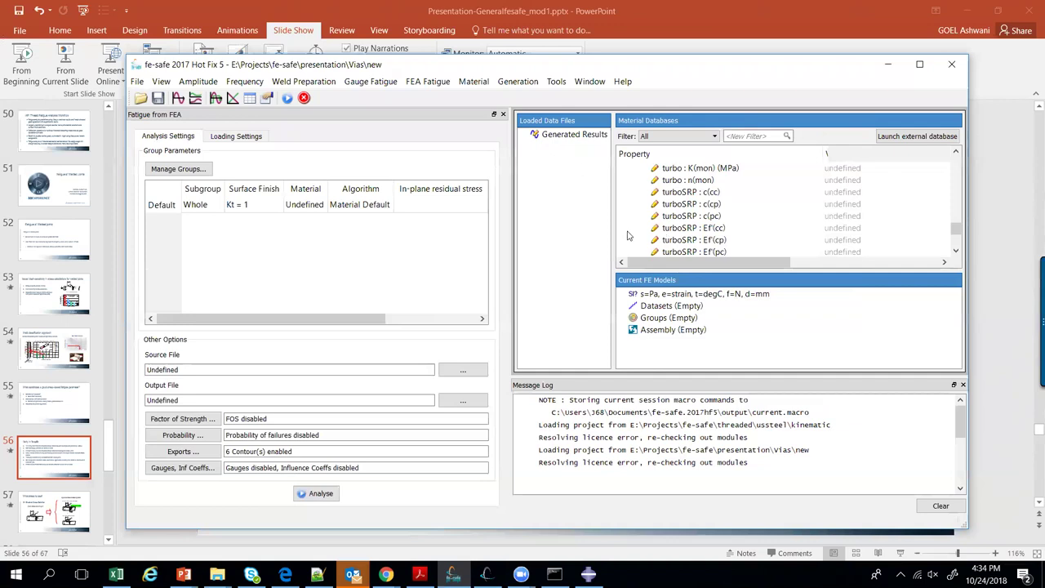
# Start opening an FE model, switch to File Explorer and copy the path of the Vias folder, leaving that window minimized
pyautogui.hotkey('ctrl', 'o')
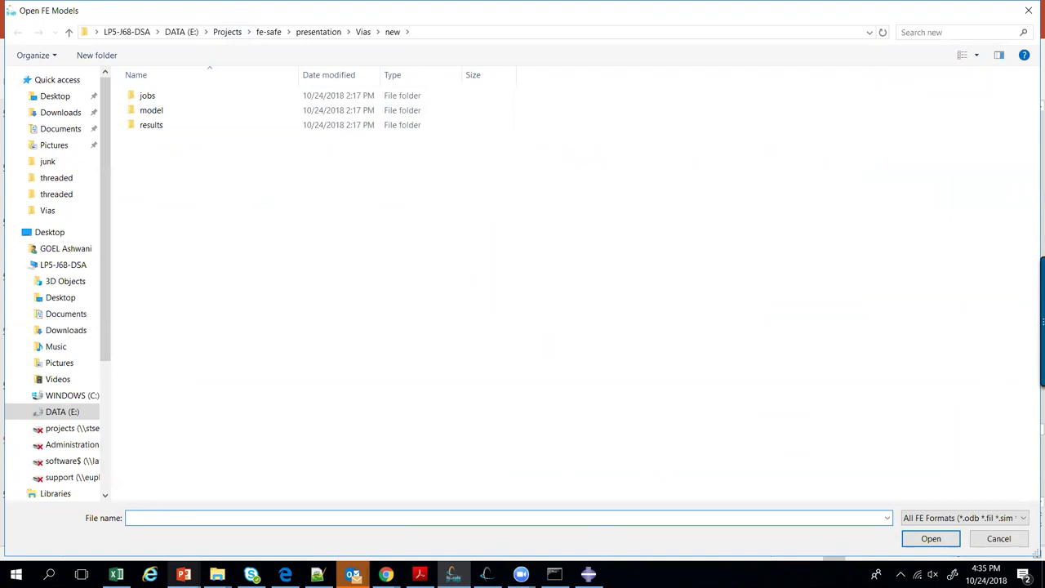
pyautogui.moveTo(218, 574)
pyautogui.moveTo(213, 546)
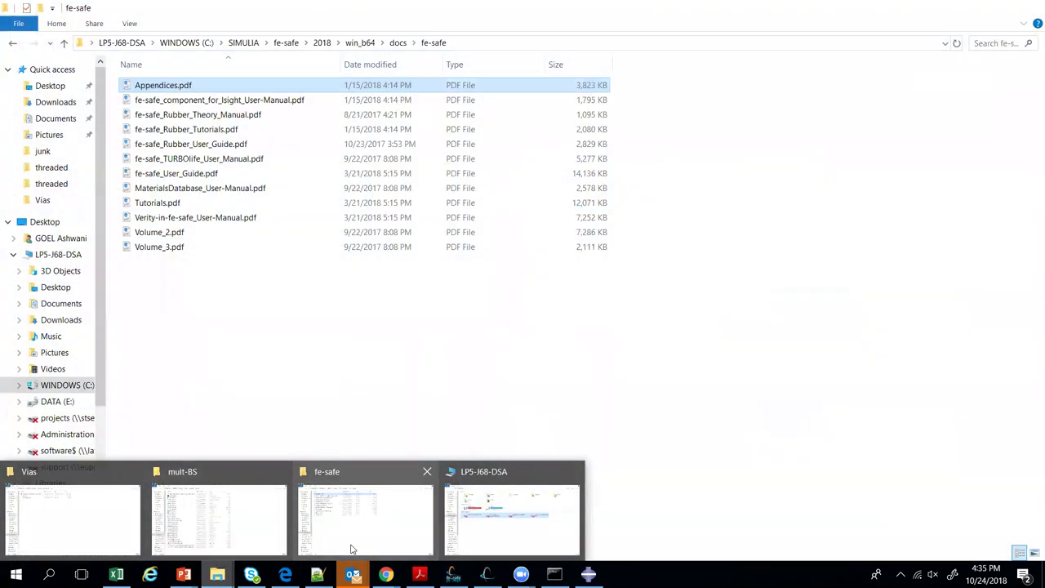
pyautogui.click(99, 531)
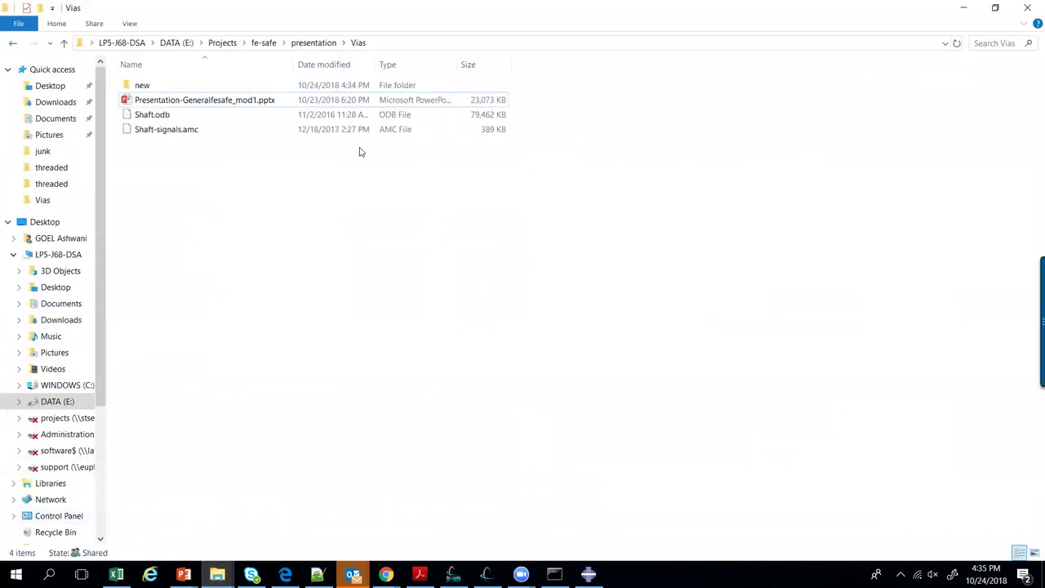
pyautogui.hotkey('alt', 'd')
pyautogui.hotkey('ctrl', 'c')
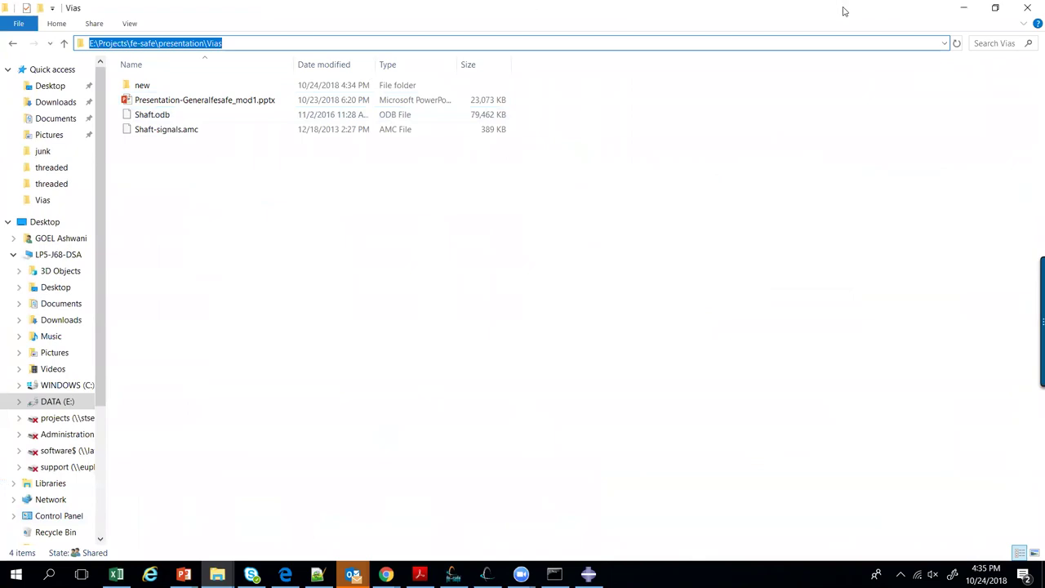
pyautogui.click(968, 7)
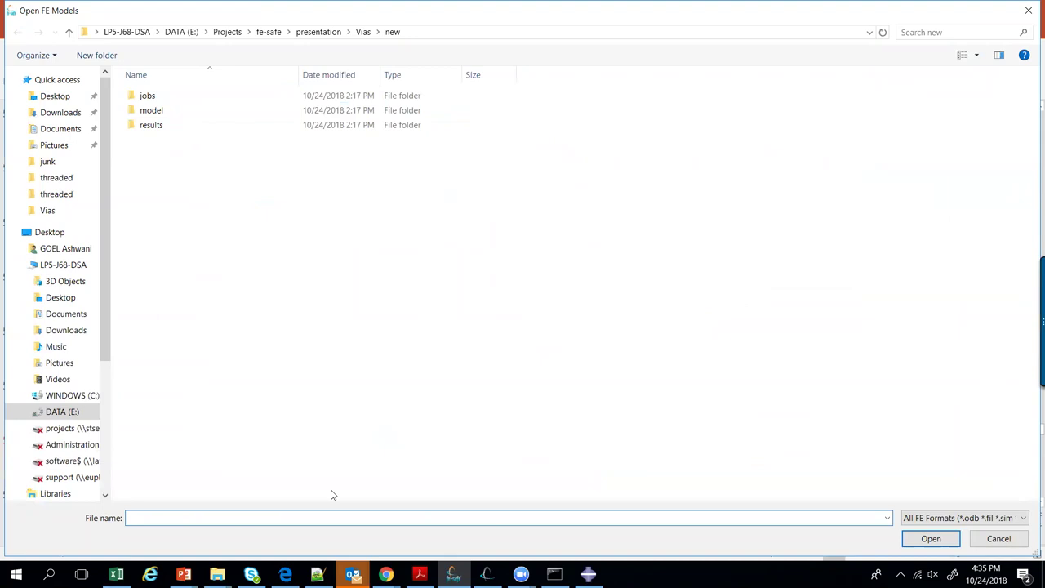
# Open the FE model Shaft.odb from the folder E:\Projects\fe-safe\presentation\Vias
pyautogui.hotkey('ctrl', 'v')
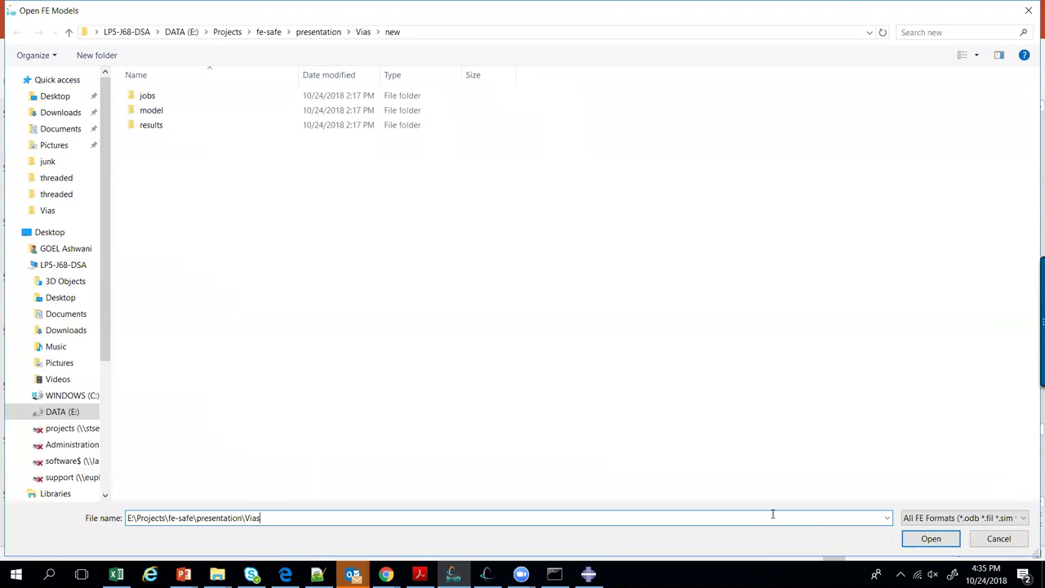
pyautogui.press('Return')
pyautogui.click(167, 111)
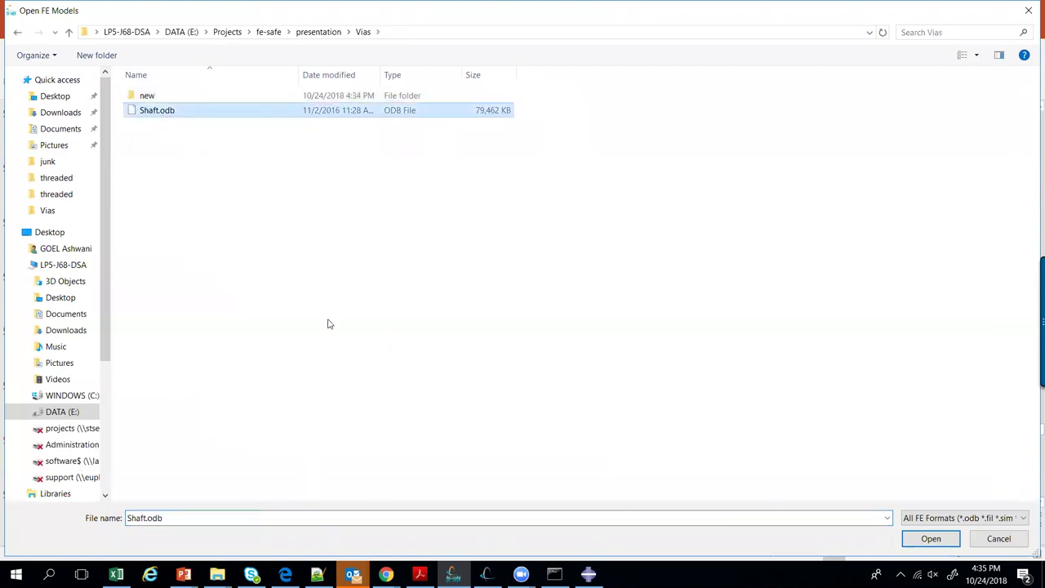
pyautogui.click(931, 539)
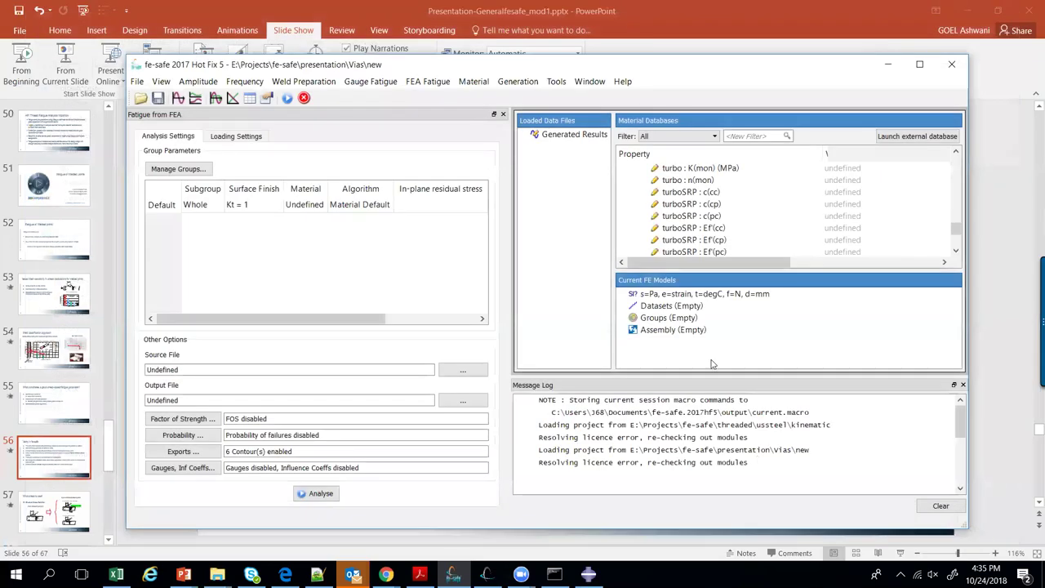
# Pre-scan the model and read only the Increment 1 stress datasets of the bending and torsion steps, excluding both Increment 0 datasets
pyautogui.click(491, 319)
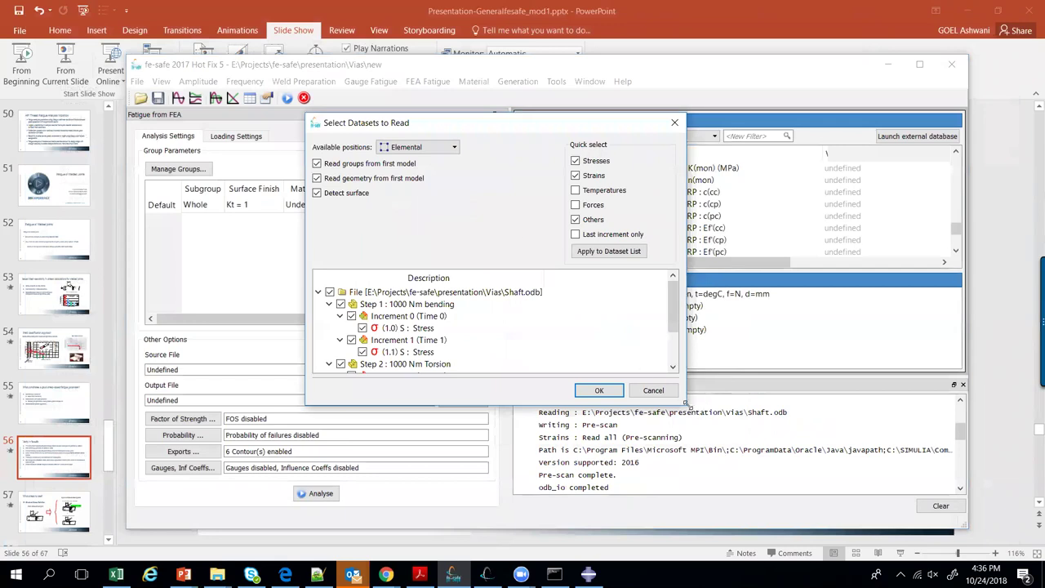
pyautogui.moveTo(686, 402); pyautogui.dragTo(822, 485)
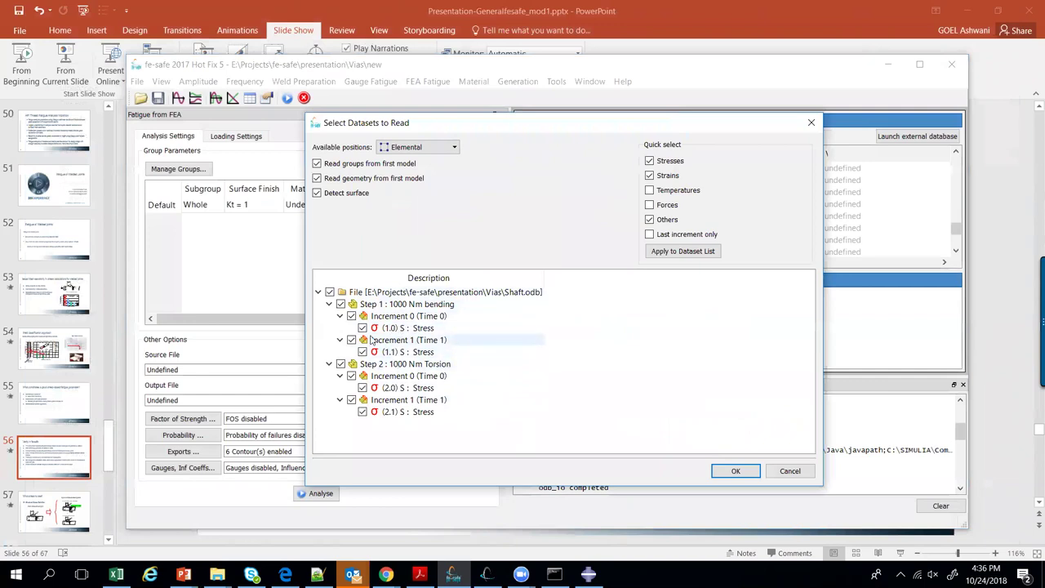
pyautogui.click(352, 316)
pyautogui.click(352, 376)
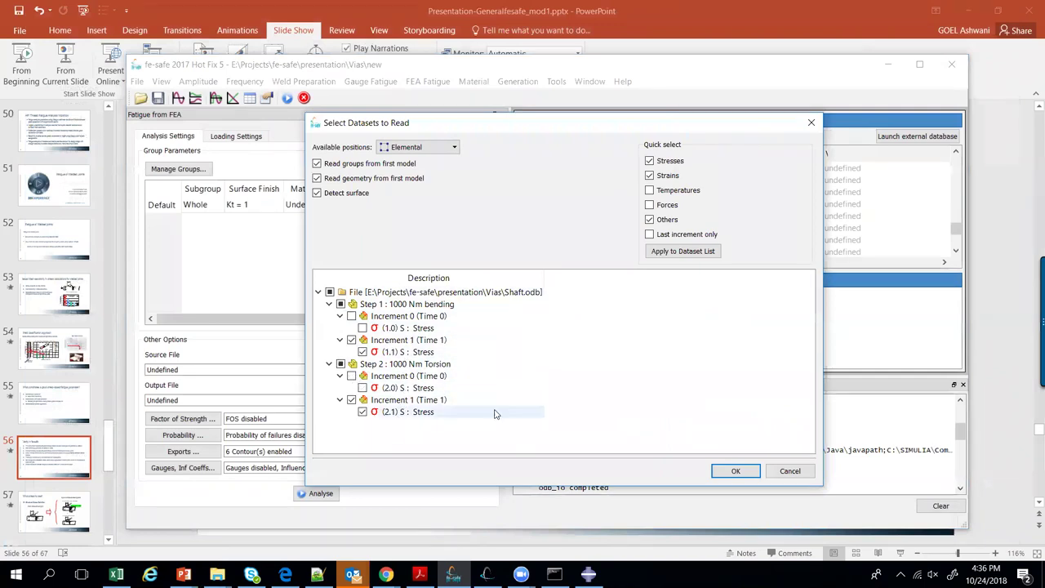
pyautogui.click(735, 472)
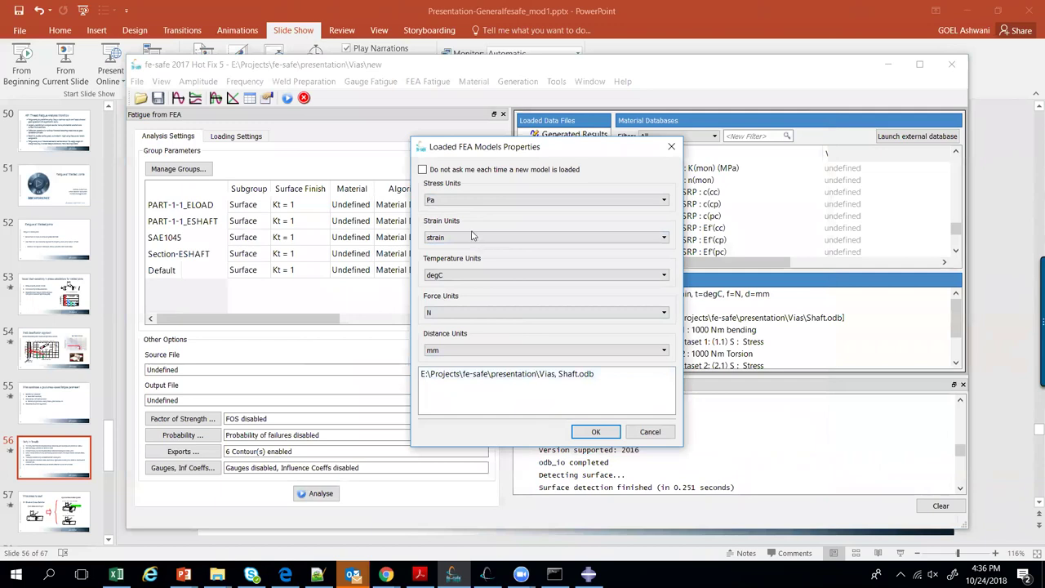
# Set the loaded model's stress units to MPa, keep mm as distance units, and accept the model properties
pyautogui.click(463, 201)
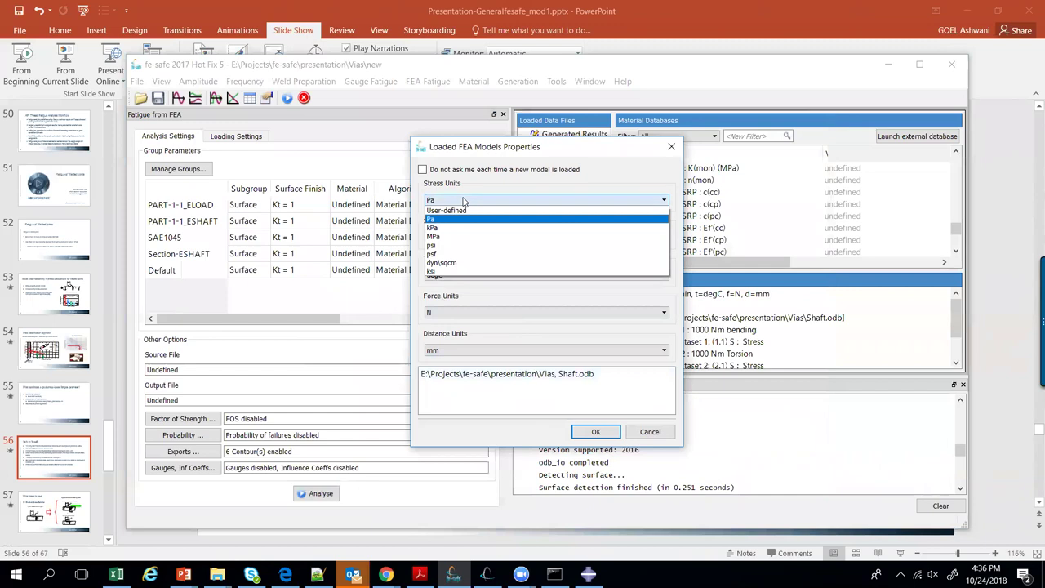
pyautogui.click(447, 238)
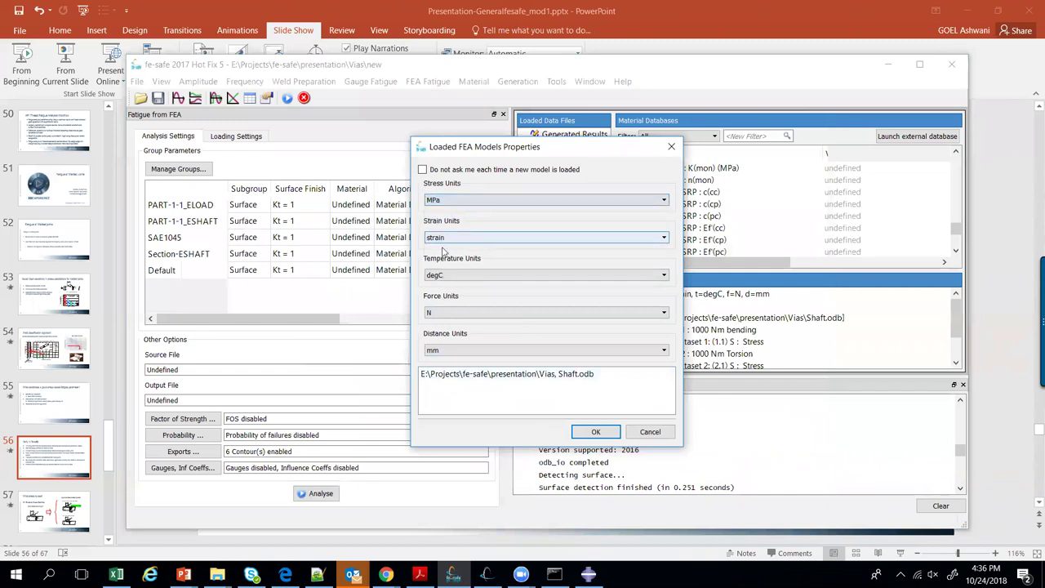
pyautogui.click(453, 354)
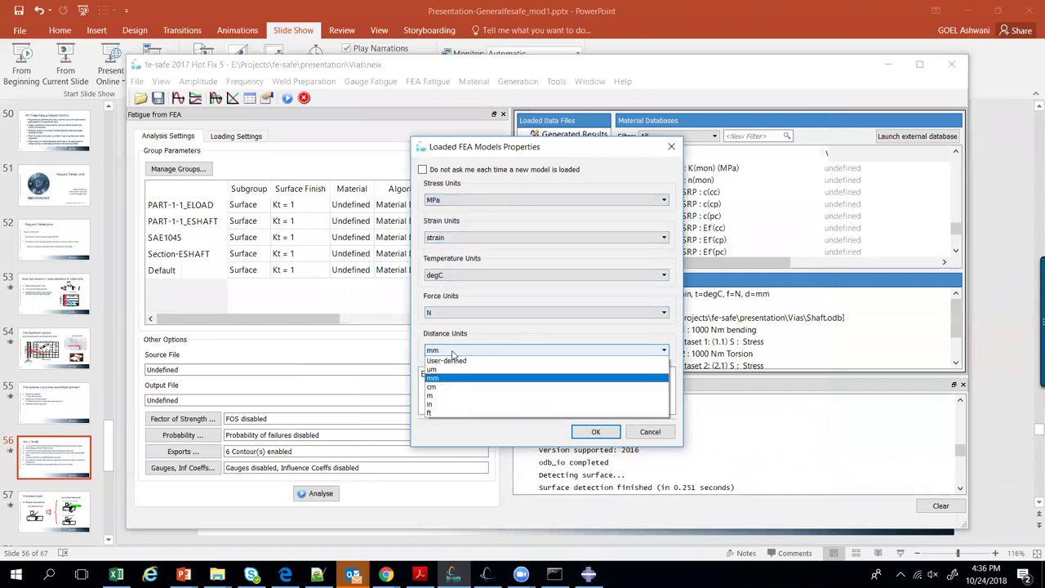
pyautogui.click(442, 340)
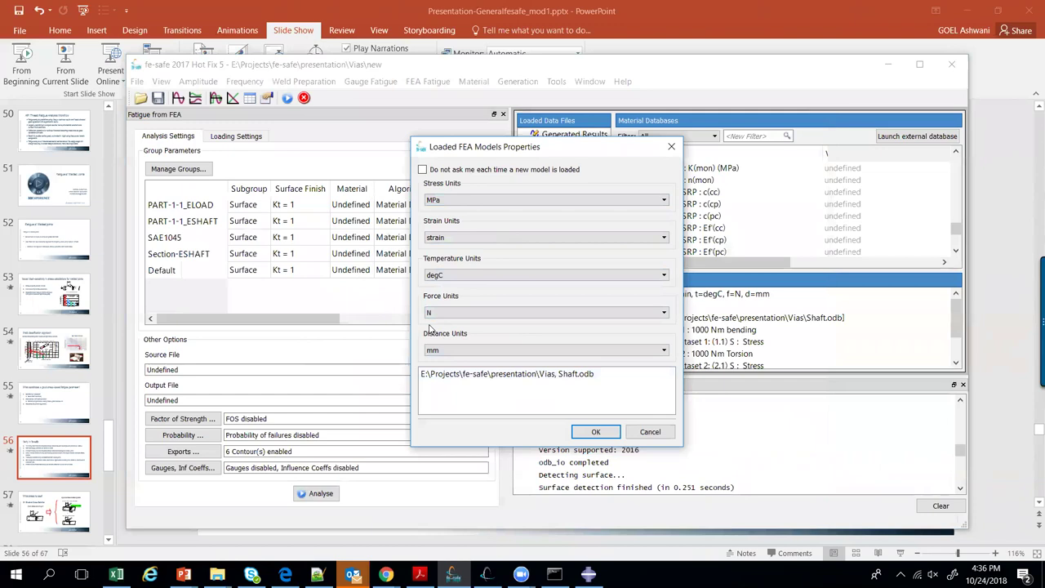
pyautogui.click(605, 435)
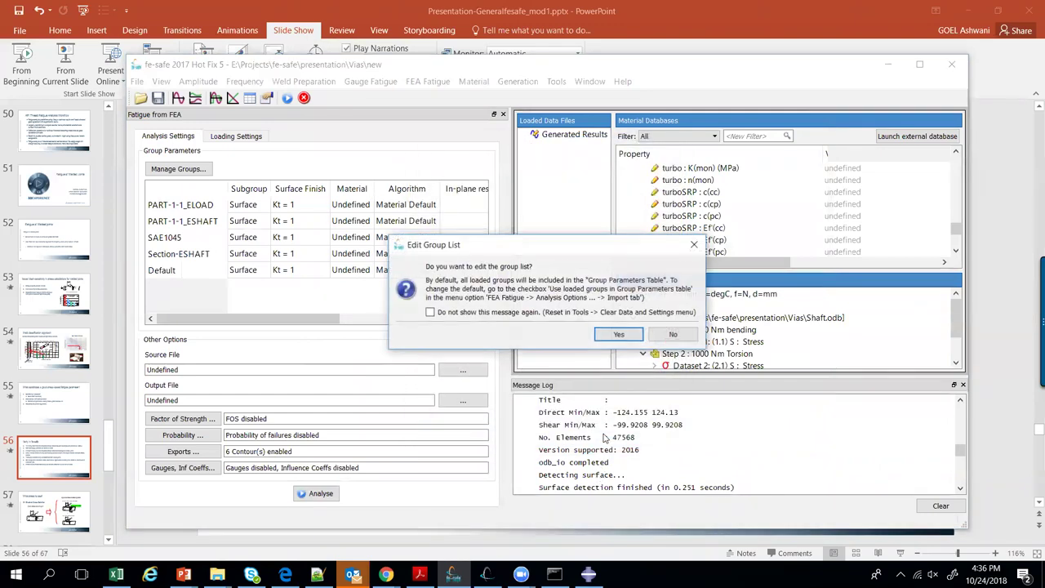
# Edit the group list so that SAE1045 is the only analysis group, moving all other groups to the unused ones
pyautogui.click(629, 339)
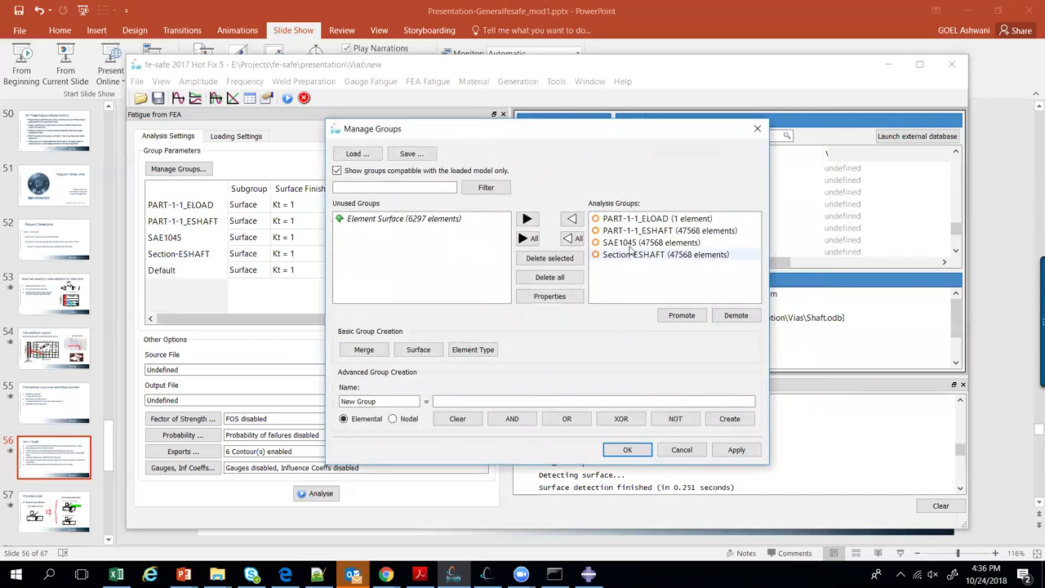
pyautogui.click(574, 239)
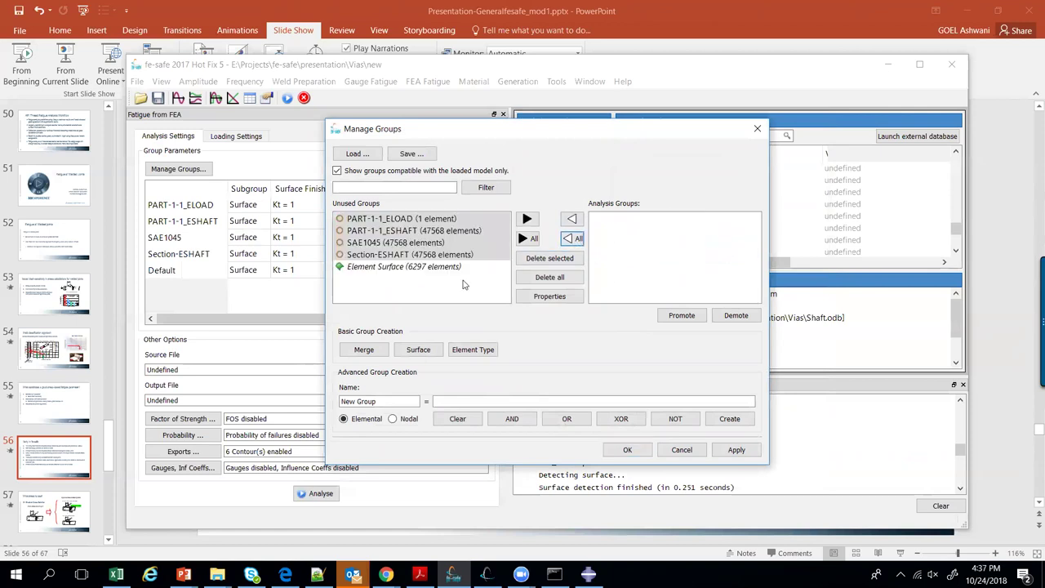
pyautogui.click(391, 243)
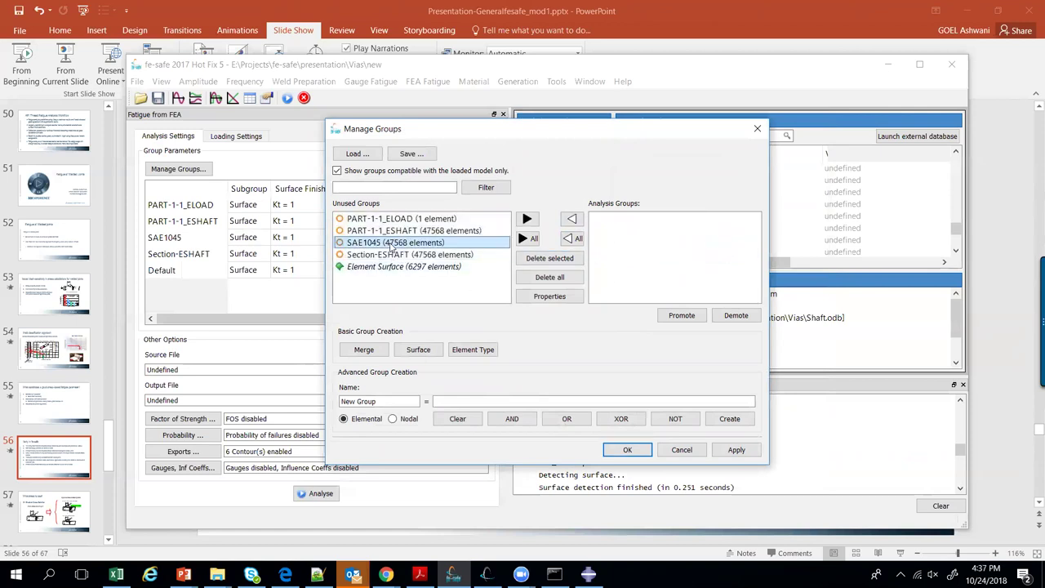
pyautogui.click(527, 219)
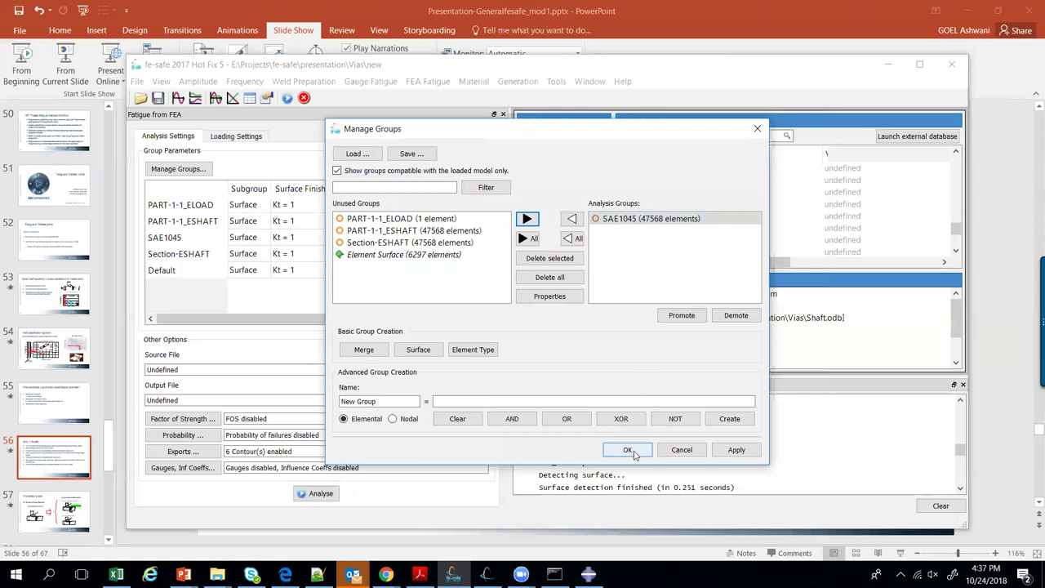
pyautogui.click(633, 452)
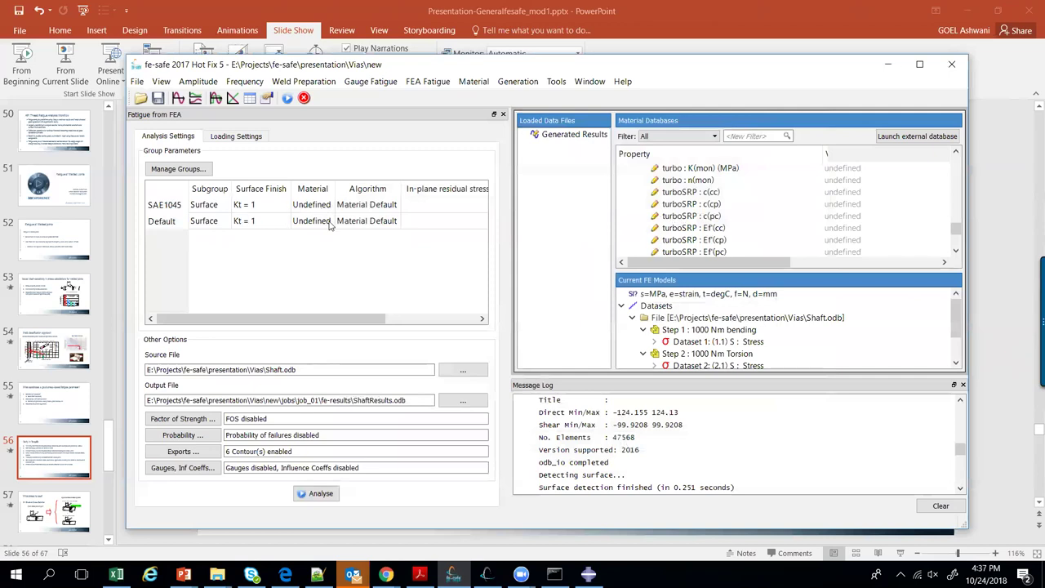
# Filter the material databases for 1045 and expand the system database
pyautogui.click(762, 136)
pyautogui.write('1045')
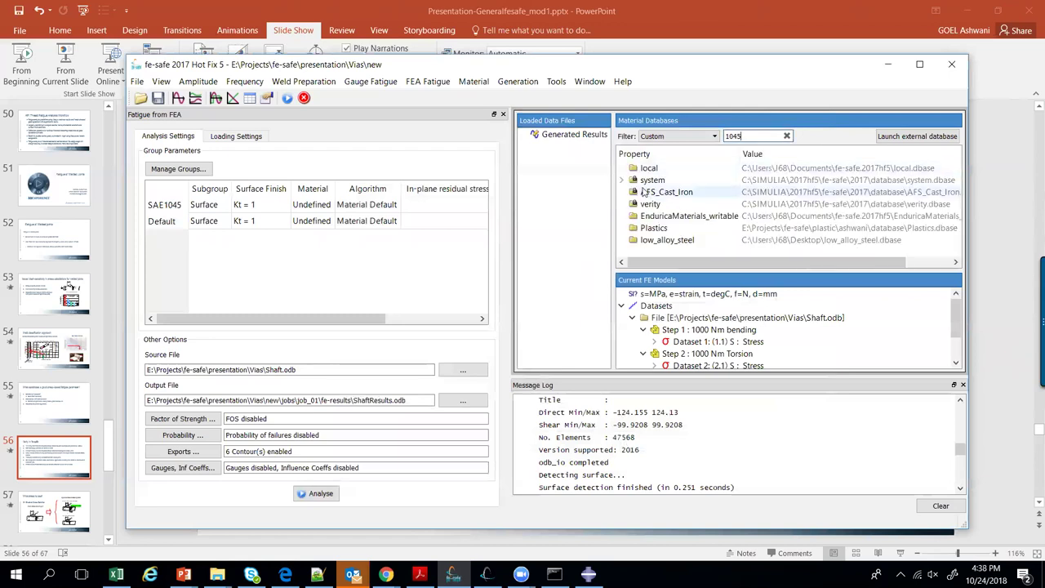
pyautogui.click(622, 180)
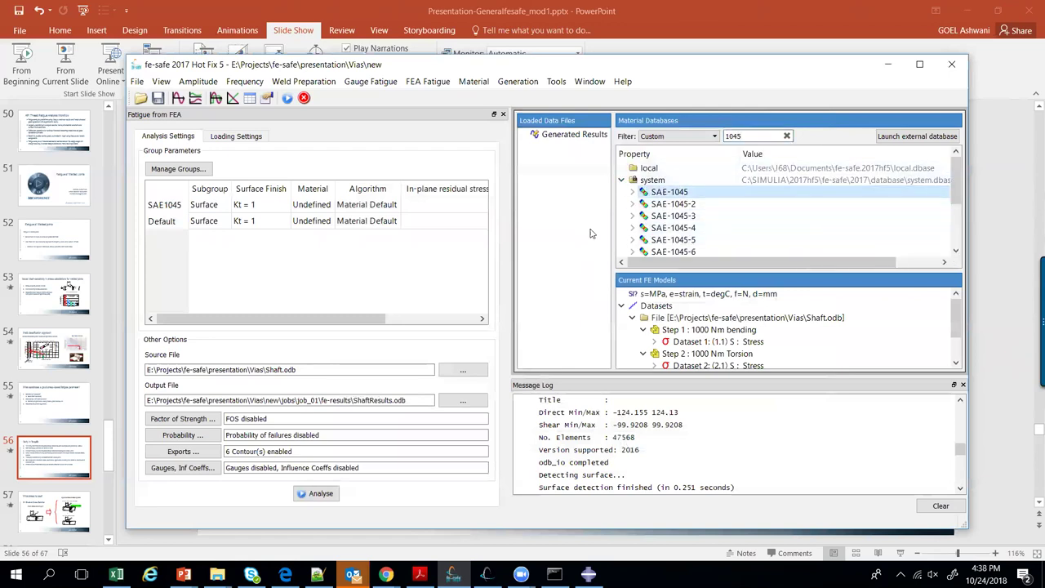
# Examine the SAE-1045 material's properties, including its algorithm, elastic modulus, Poisson's ratio, cyclic and strain-life coefficients, and S-N curve values
pyautogui.click(632, 193)
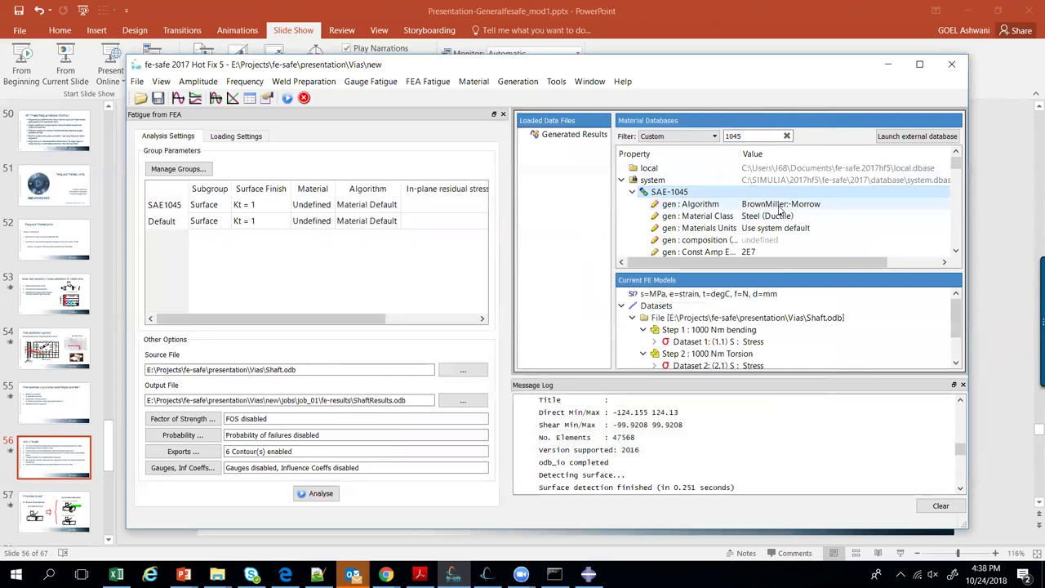
pyautogui.scroll(-1, 780, 211)
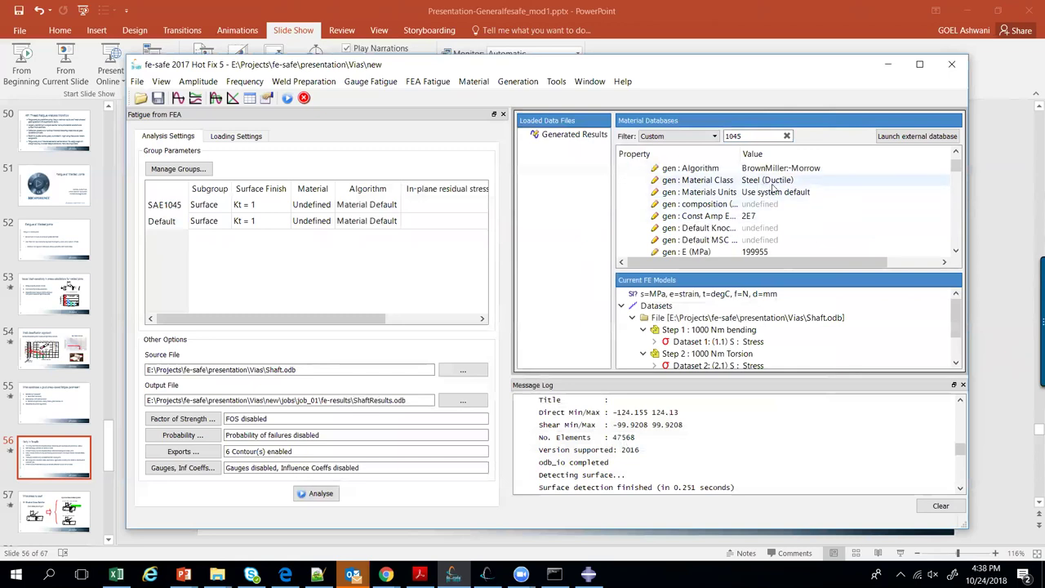
pyautogui.scroll(-2, 782, 208)
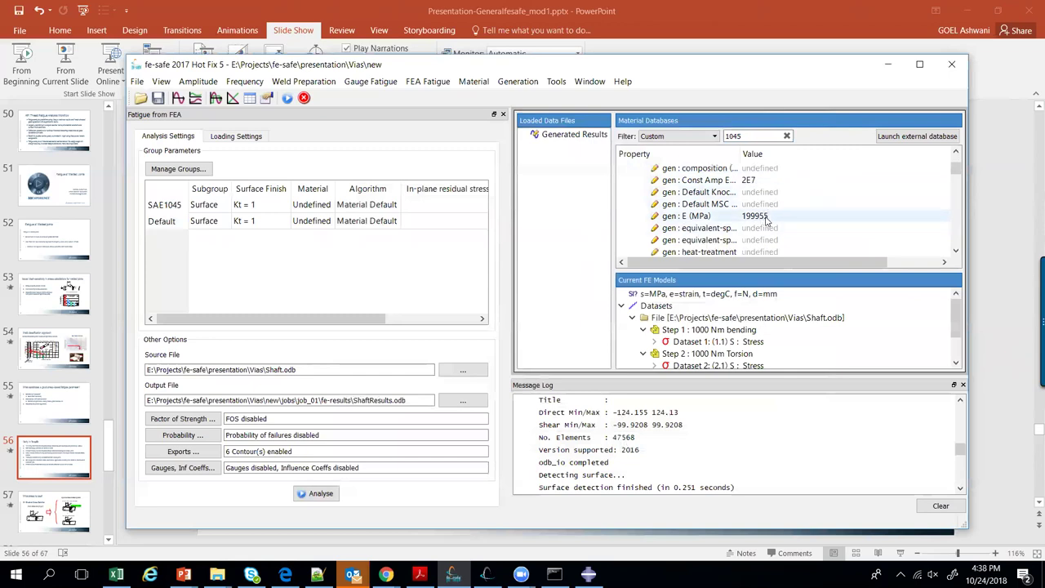
pyautogui.scroll(-5, 753, 254)
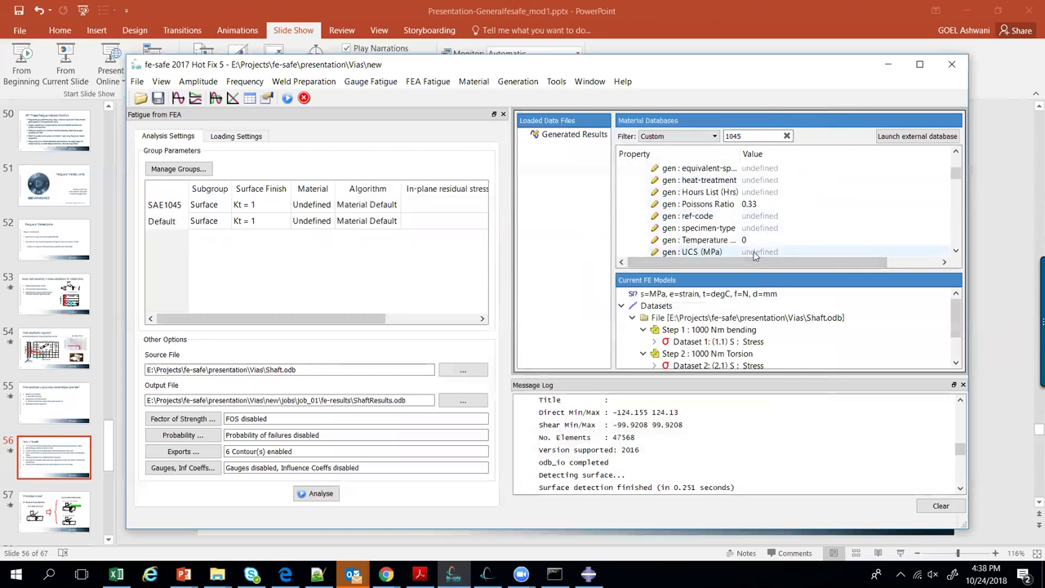
pyautogui.scroll(-3, 753, 256)
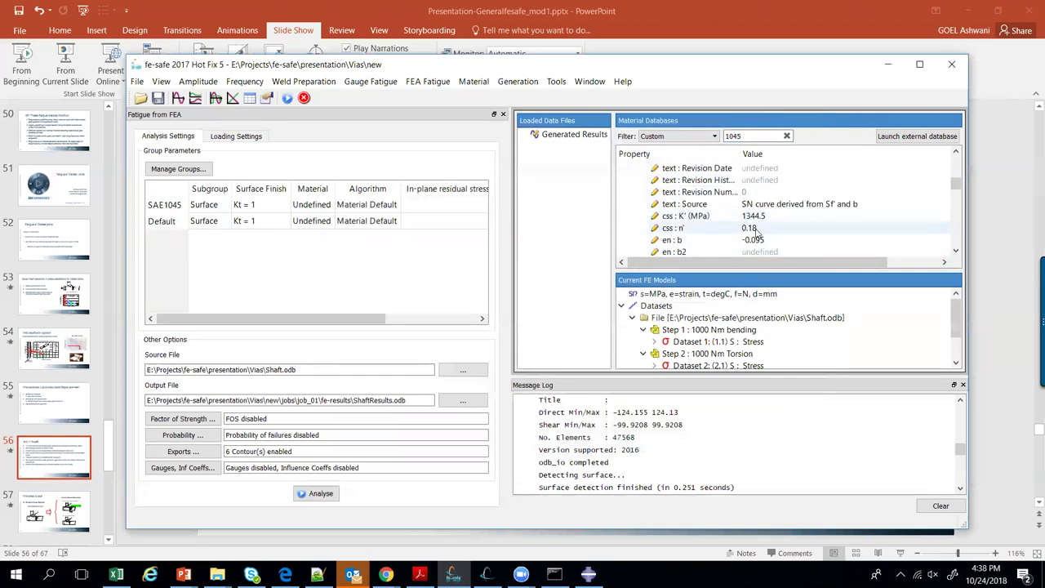
pyautogui.scroll(-1, 756, 213)
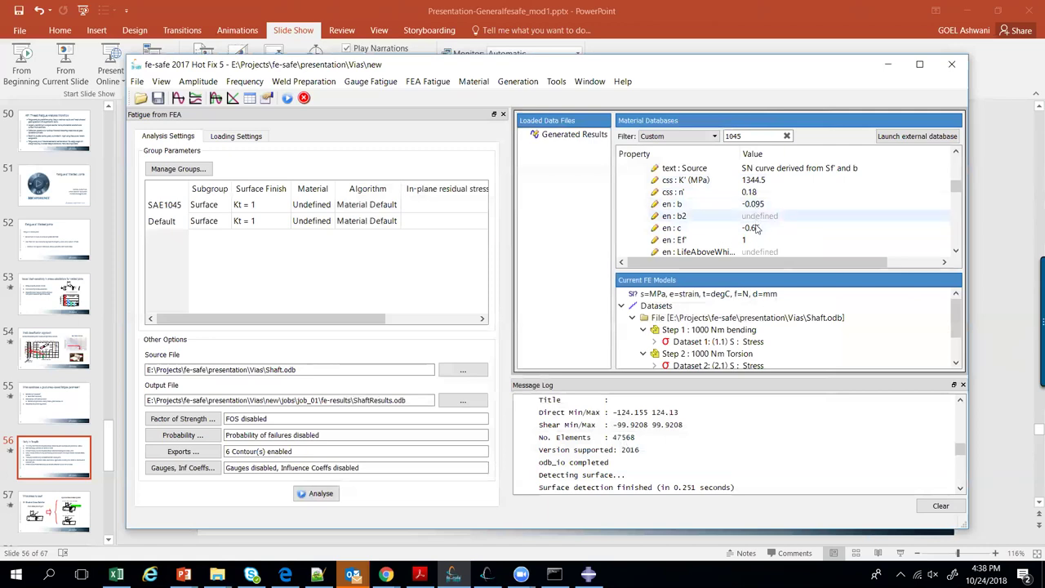
pyautogui.scroll(-1, 755, 237)
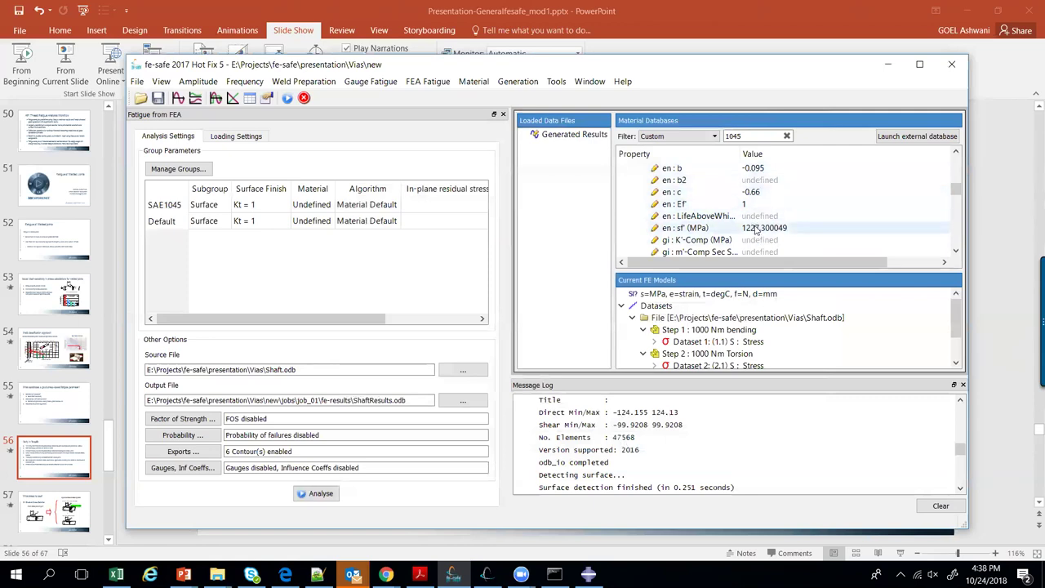
pyautogui.scroll(-5, 751, 231)
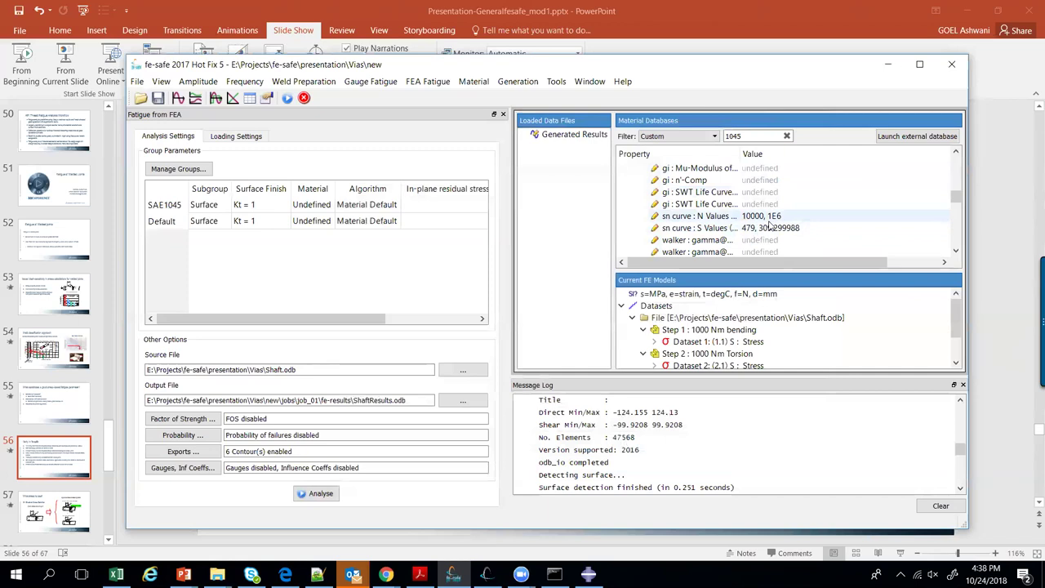
pyautogui.scroll(10, 768, 230)
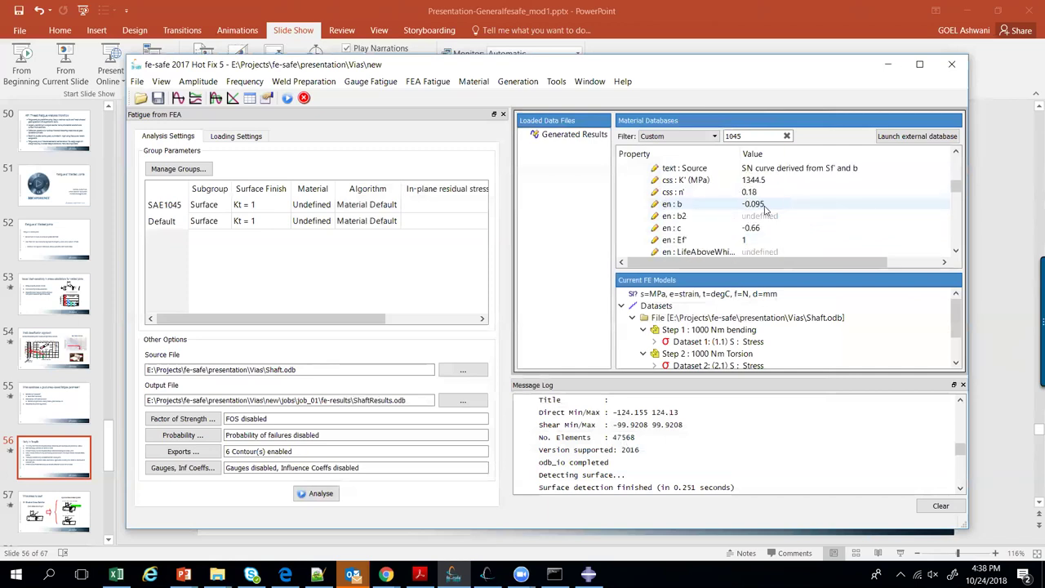
pyautogui.scroll(3, 766, 211)
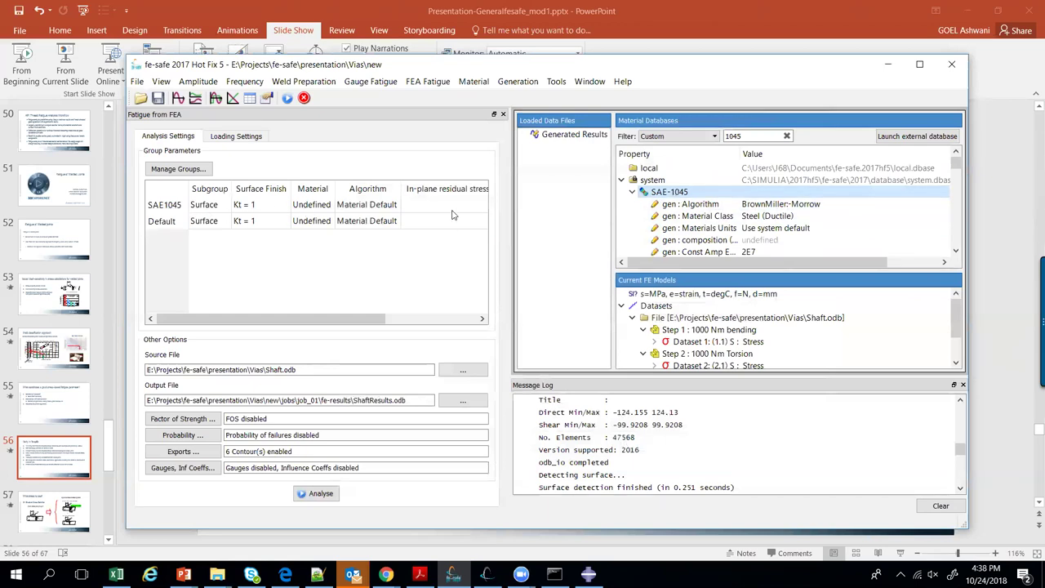
# Assign the SAE-1045 material from the system database to the SAE1045 group and set the Default group to Do not analyse
pyautogui.doubleClick(319, 210)
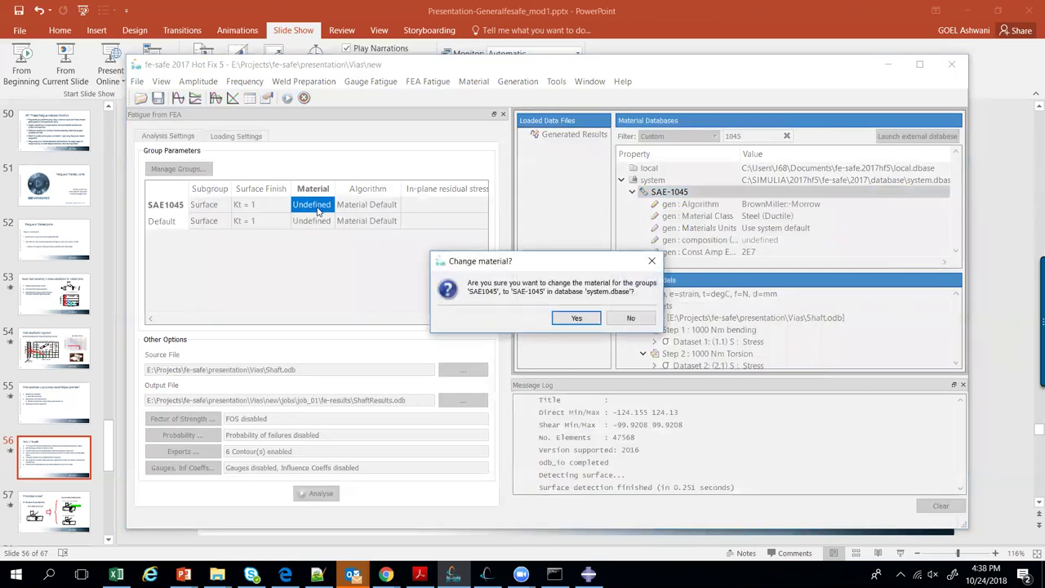
pyautogui.click(563, 318)
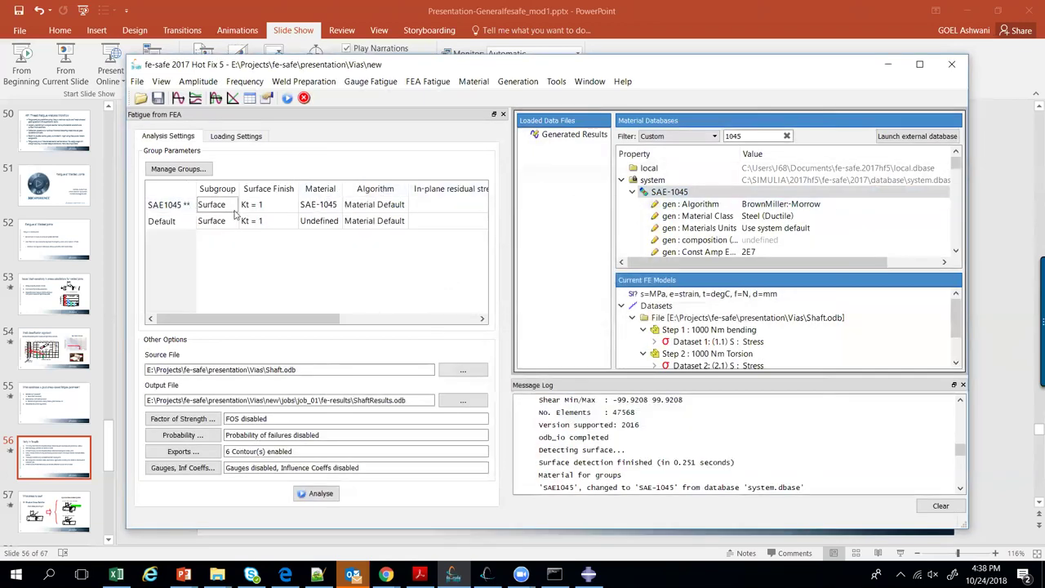
pyautogui.doubleClick(366, 228)
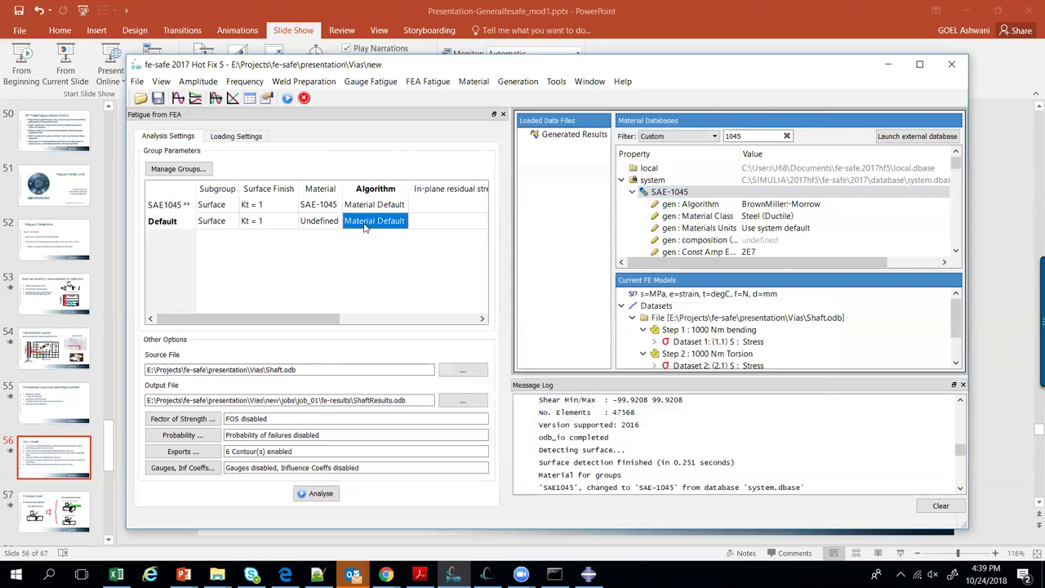
pyautogui.click(438, 261)
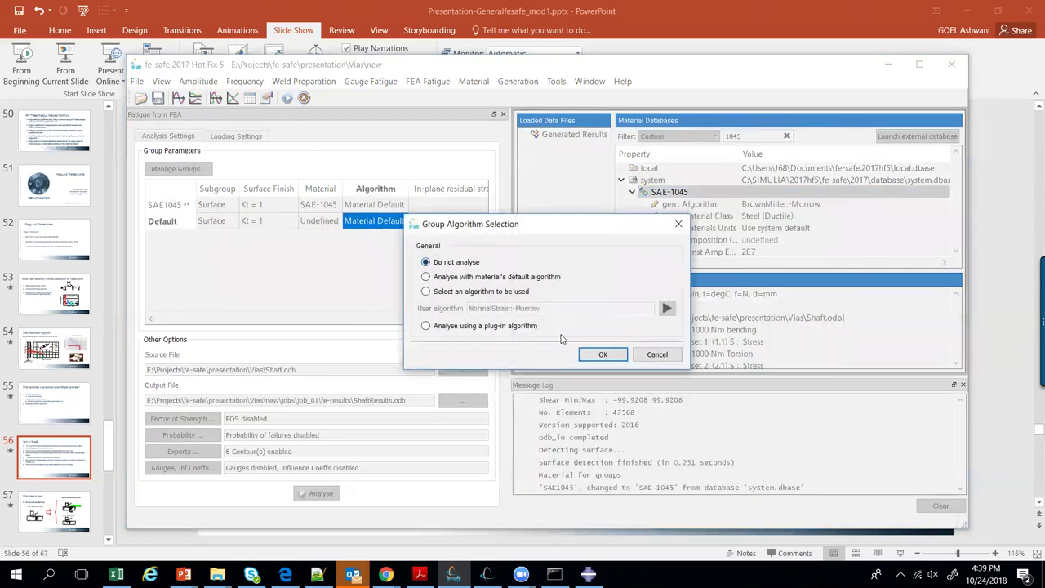
pyautogui.click(603, 355)
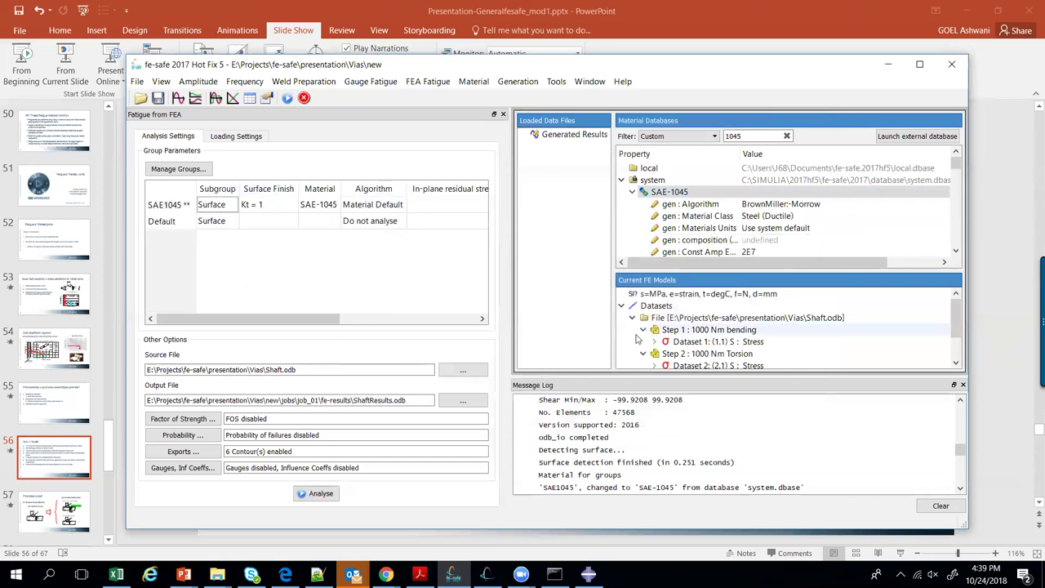
# Delete all existing loadings from the fatigue loading definition
pyautogui.click(238, 139)
pyautogui.rightClick(240, 288)
pyautogui.click(272, 389)
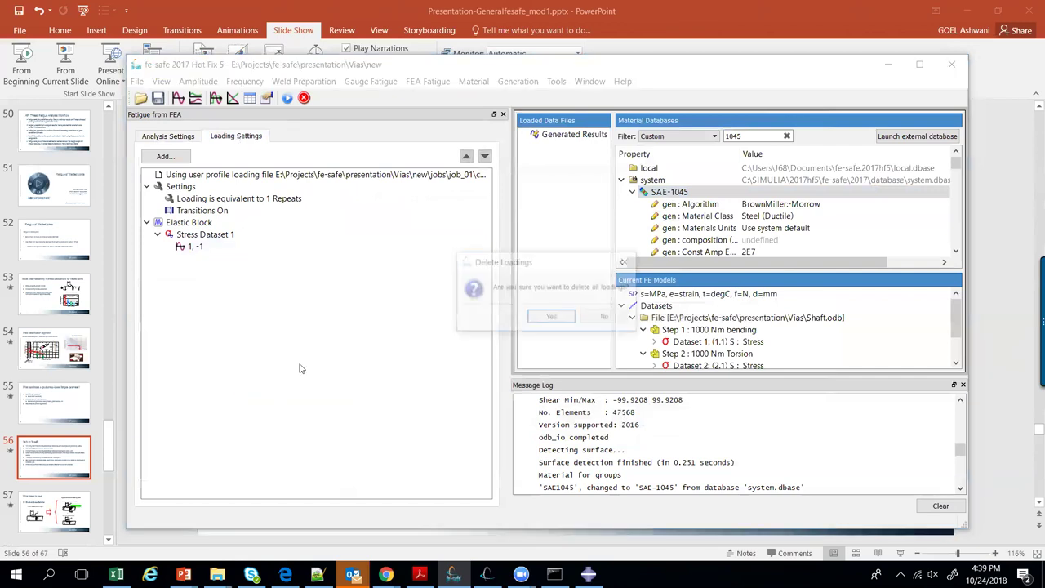
pyautogui.click(551, 319)
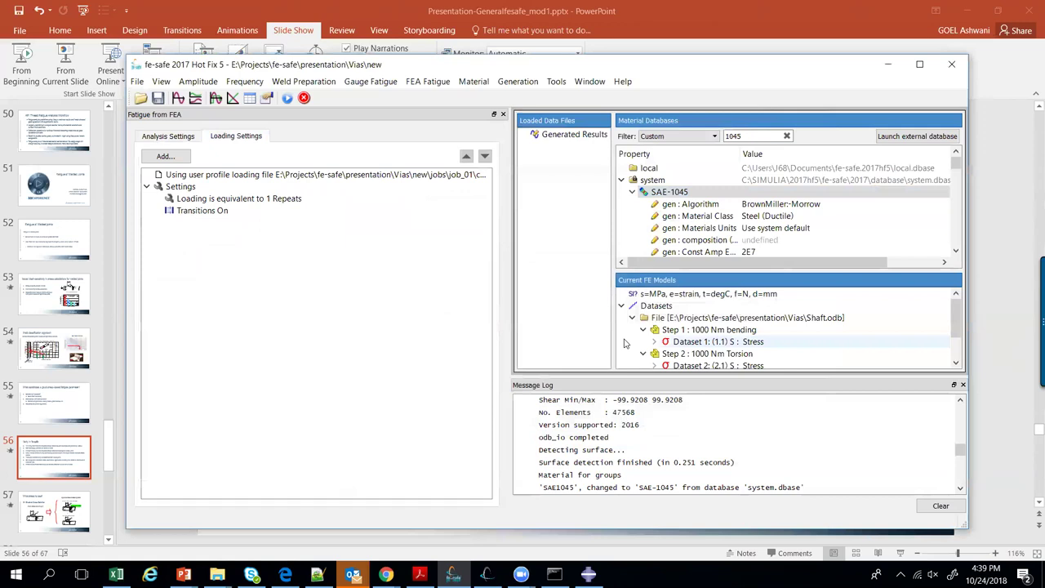
# Add a user-defined LOAD * dataset loading in a new block for the 1000 Nm bending stress dataset, with load history 0, 1
pyautogui.click(723, 343)
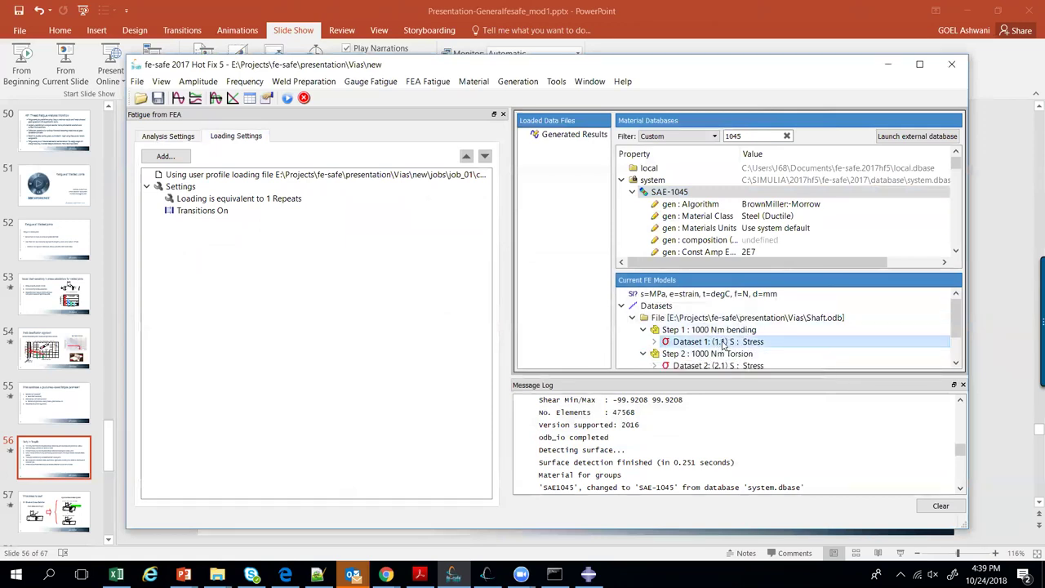
pyautogui.click(164, 156)
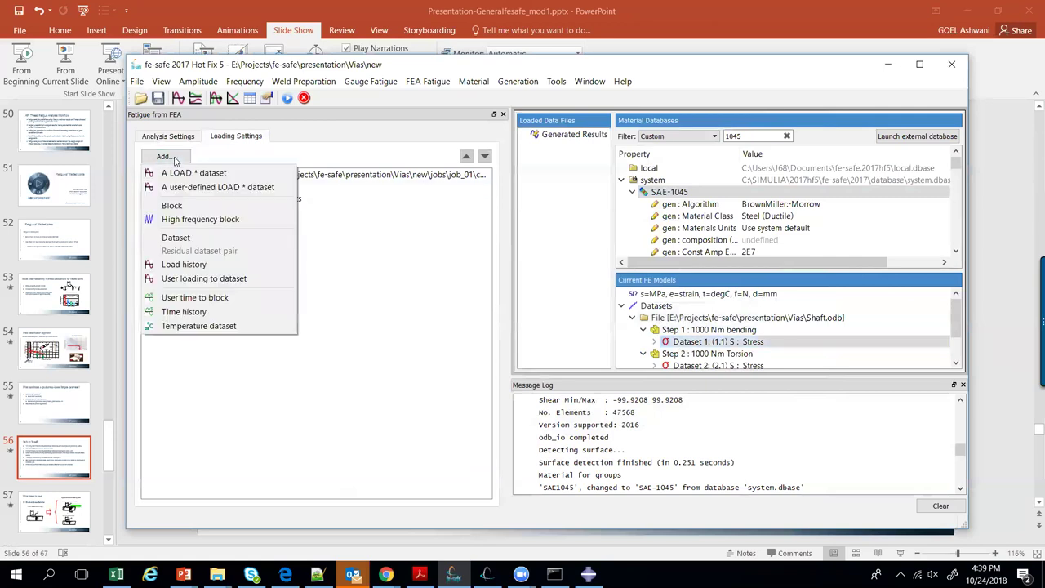
pyautogui.click(195, 188)
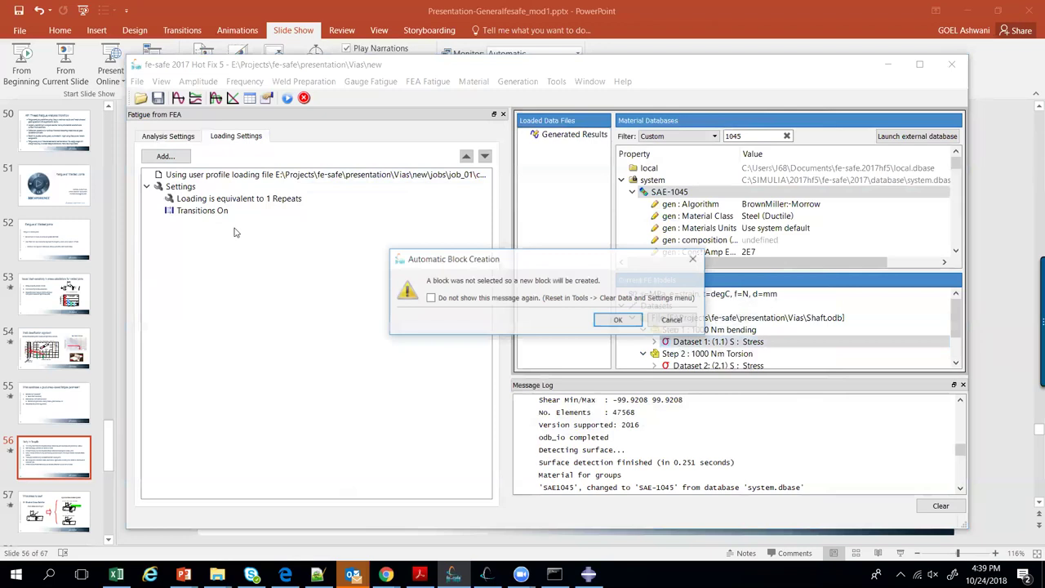
pyautogui.click(613, 325)
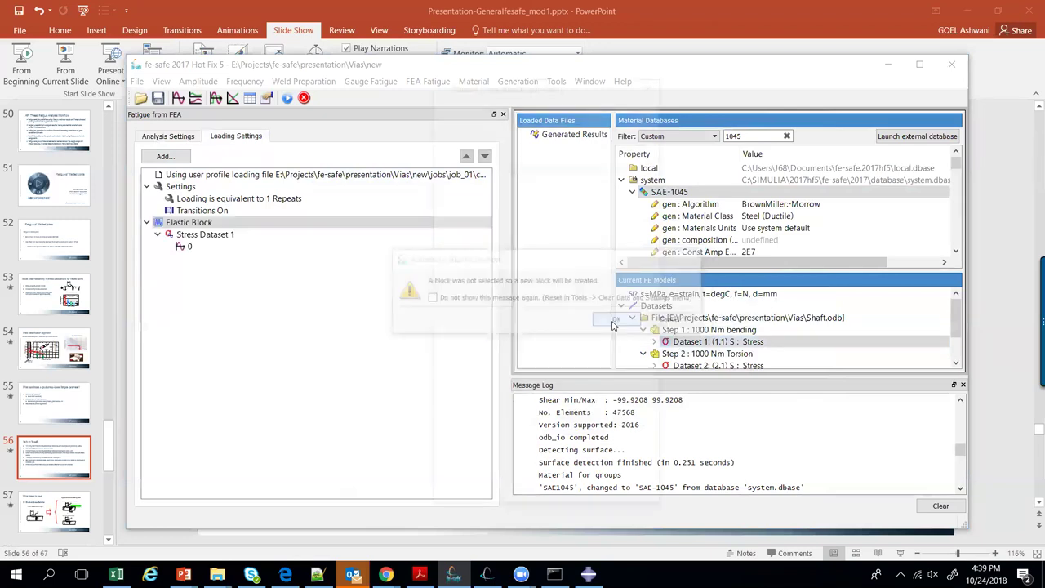
pyautogui.click(524, 139)
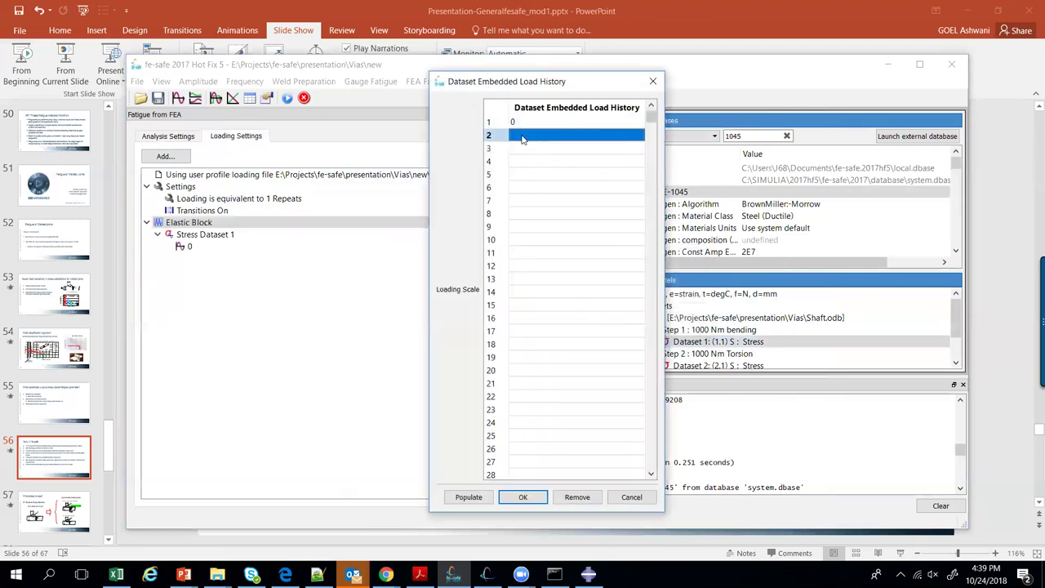
pyautogui.write('1')
pyautogui.click(530, 498)
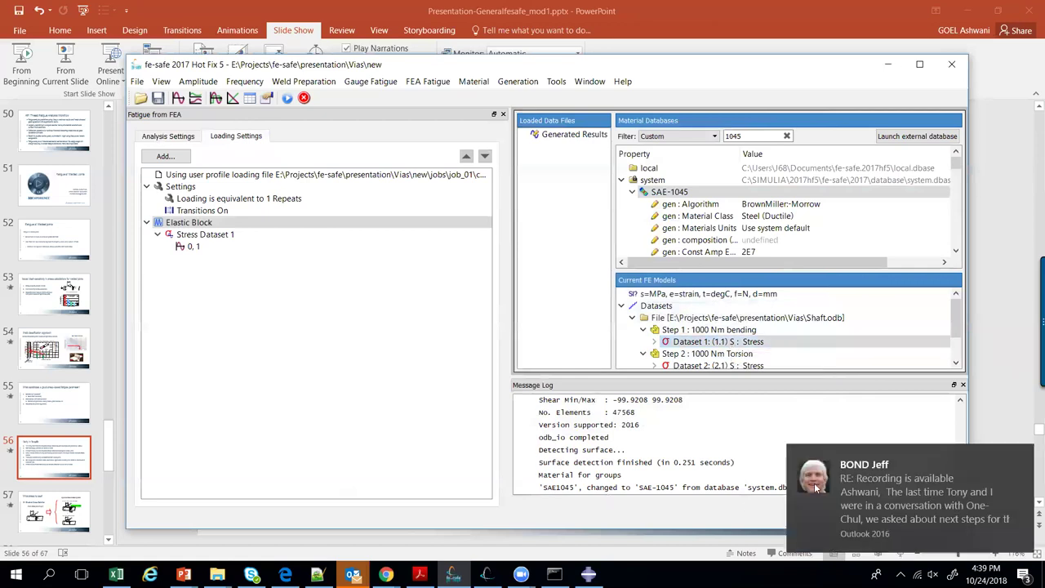
pyautogui.click(1021, 459)
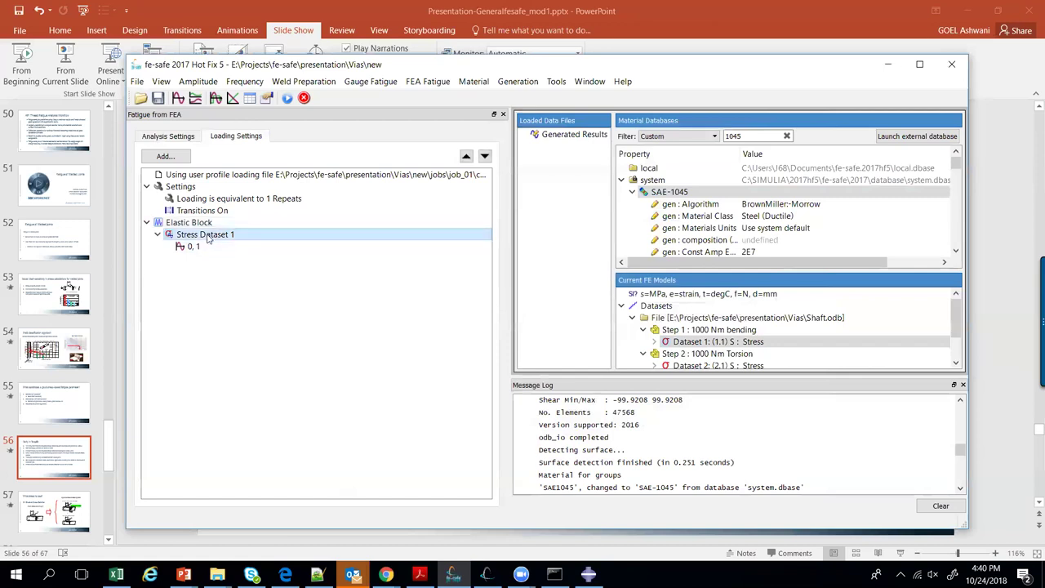
# Add a scale factor of 2.5 to Stress Dataset 1 in the elastic block
pyautogui.rightClick(208, 237)
pyautogui.click(202, 294)
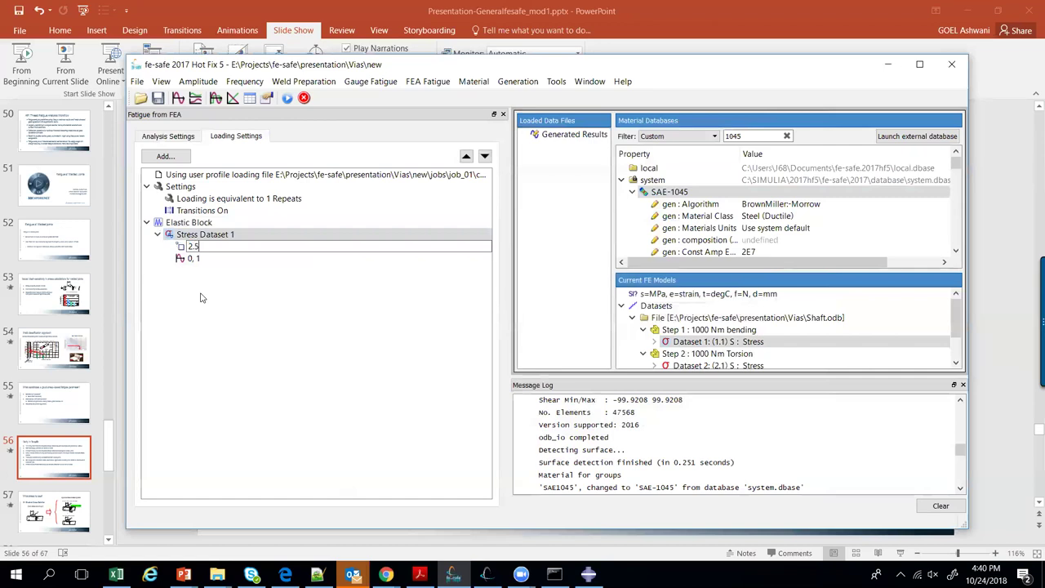
pyautogui.press('Return')
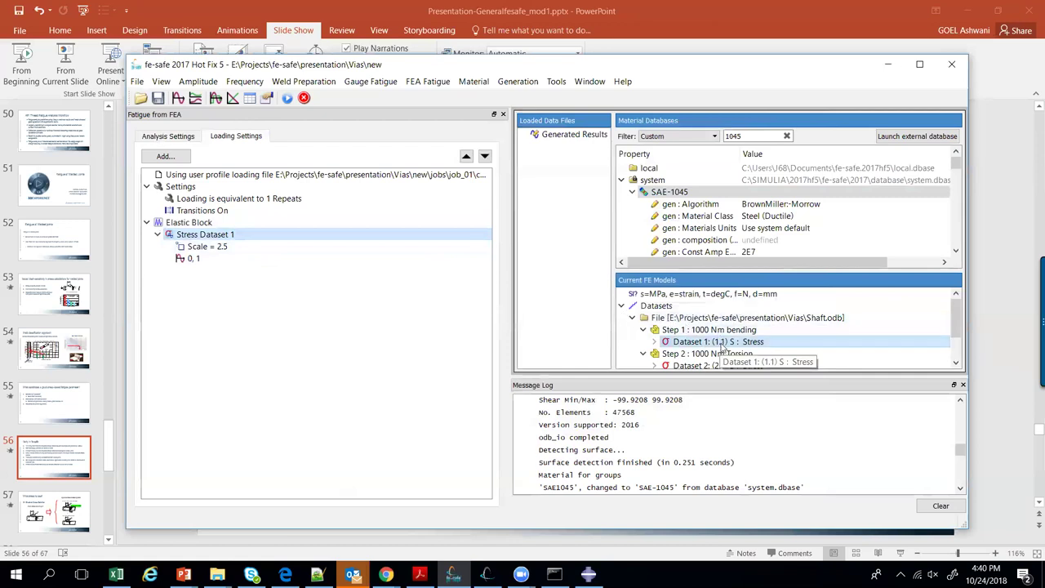
# Run the FEA fatigue analysis with the current settings and close the completion summary
pyautogui.click(170, 136)
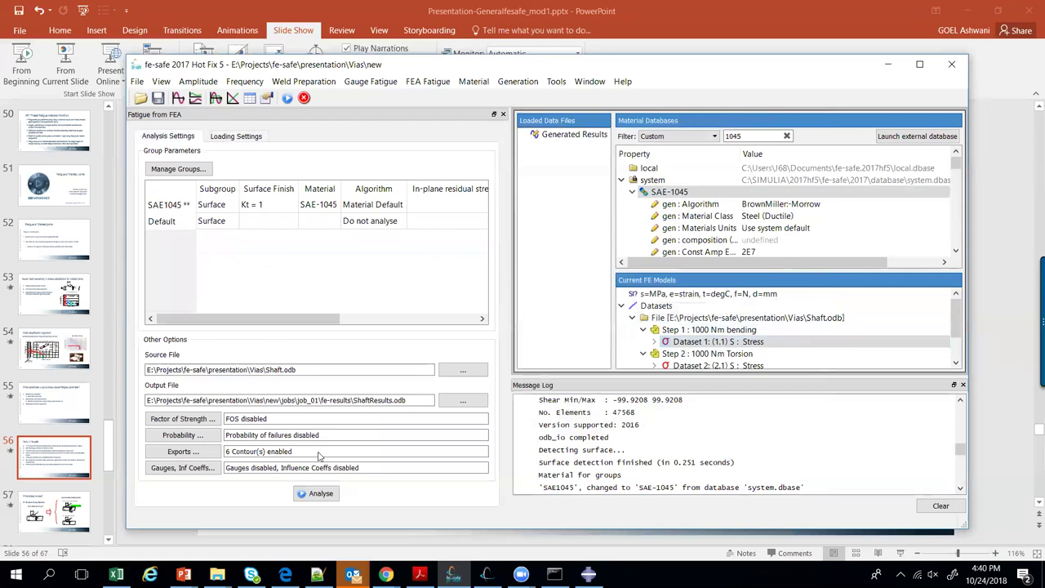
pyautogui.click(323, 495)
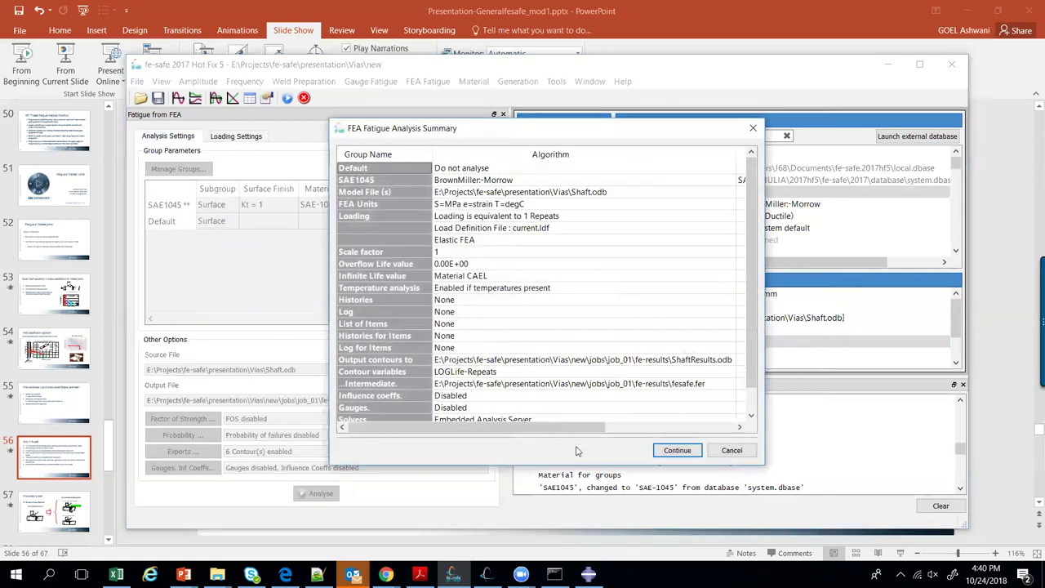
pyautogui.click(677, 451)
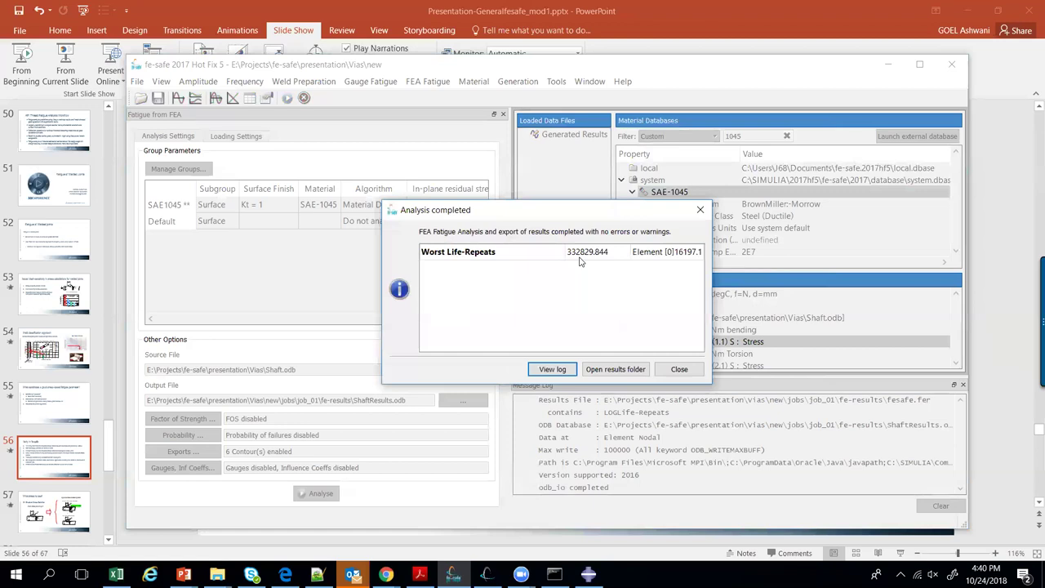
pyautogui.click(677, 369)
# Copy the output file path, open ShaftResults.odb in Abaqus/Viewer, and plot the LOGLife-Repeats contours on the shaft in a smaller window
pyautogui.moveTo(409, 400); pyautogui.dragTo(102, 390)
pyautogui.click(487, 574)
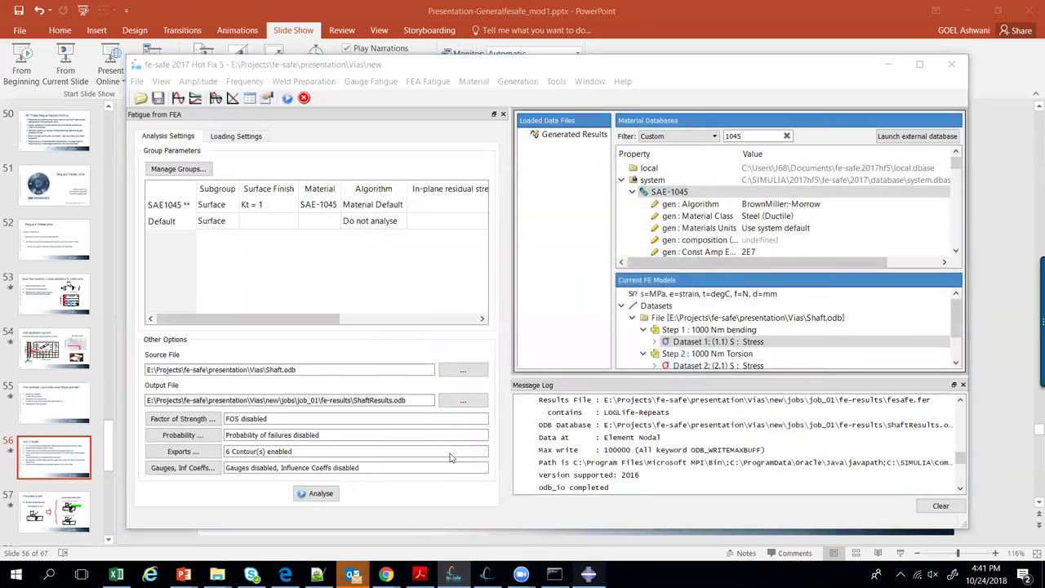
pyautogui.click(26, 24)
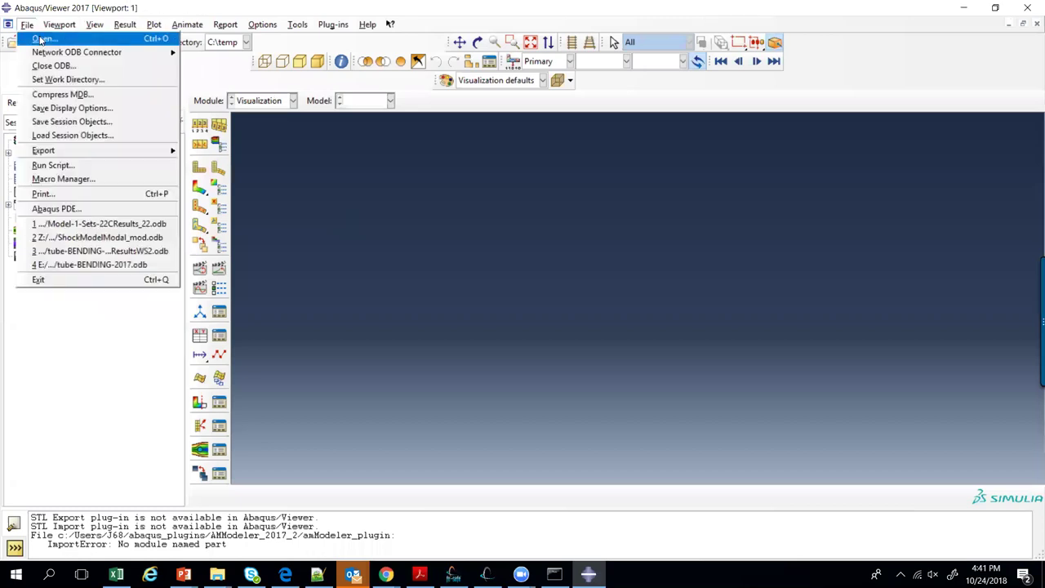
pyautogui.click(39, 38)
pyautogui.write('E:/Projects/fe-safe/presentation/Vias/new/jobs/job_01/fe-results/ShaftResults.odb')
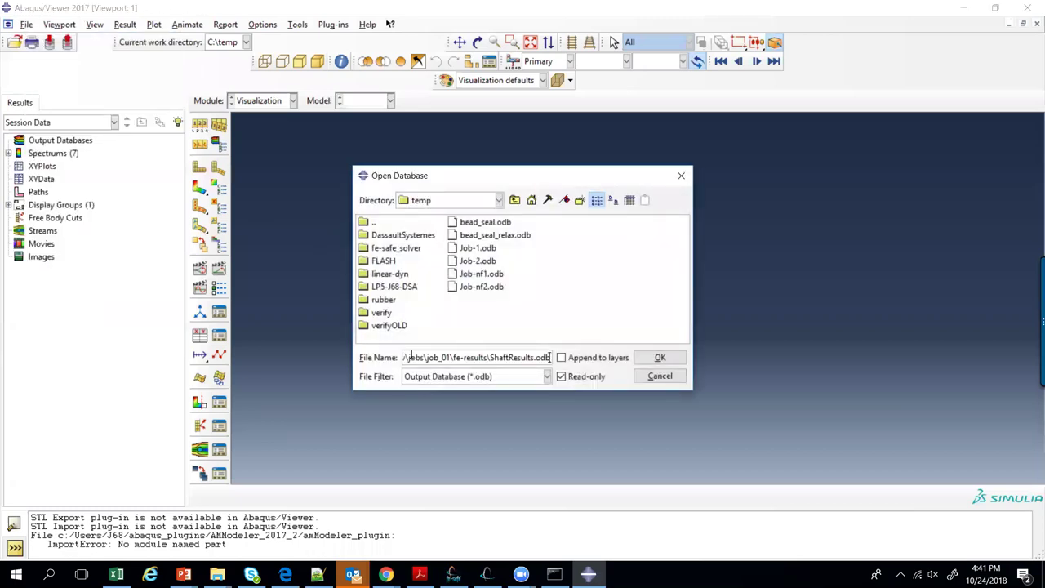
pyautogui.press('Return')
pyautogui.click(403, 345)
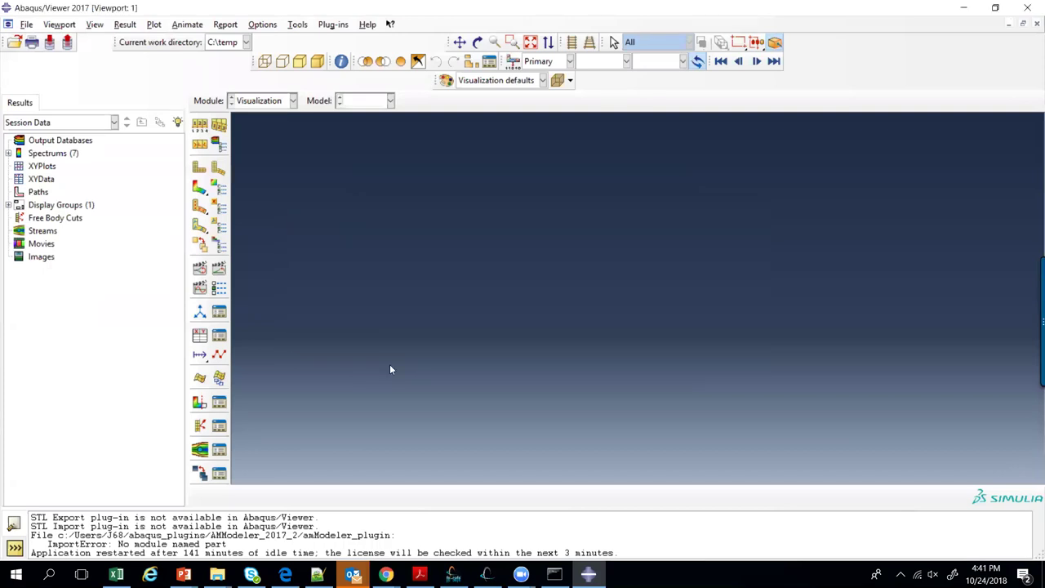
pyautogui.click(201, 190)
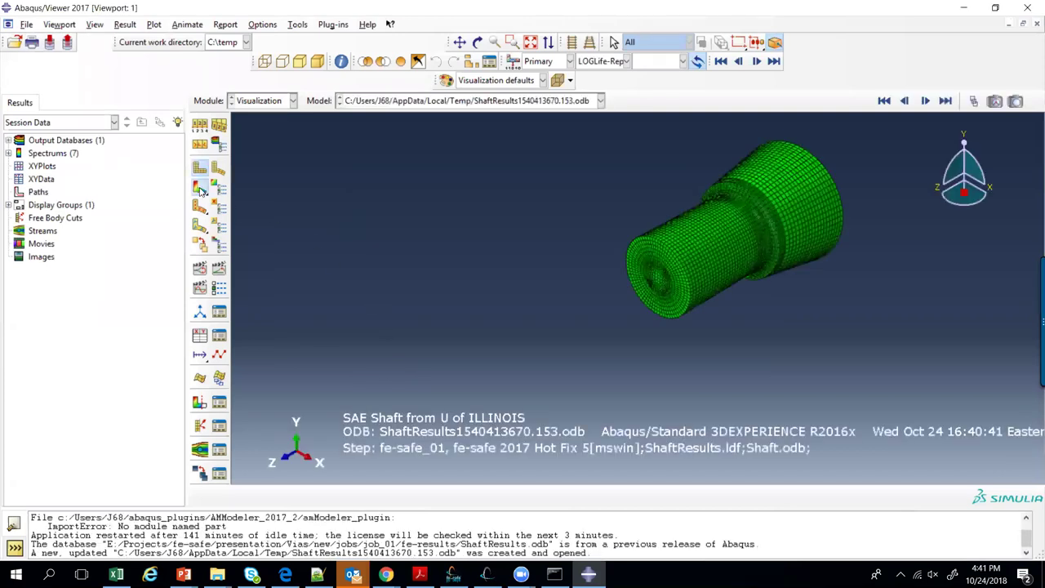
pyautogui.doubleClick(225, 12)
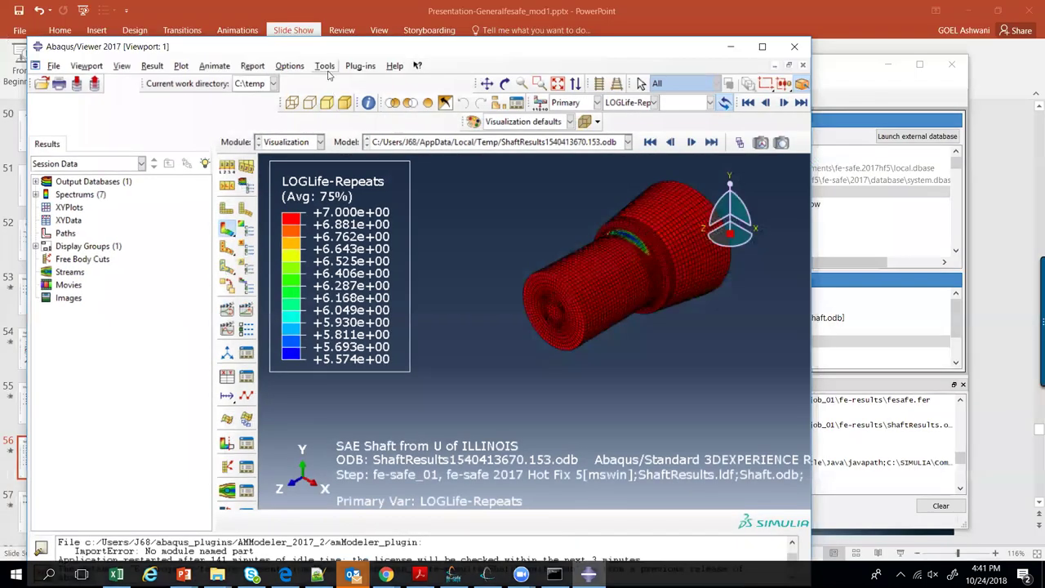
# Set the contour plot's color spectrum to Reversed rainbow
pyautogui.click(324, 66)
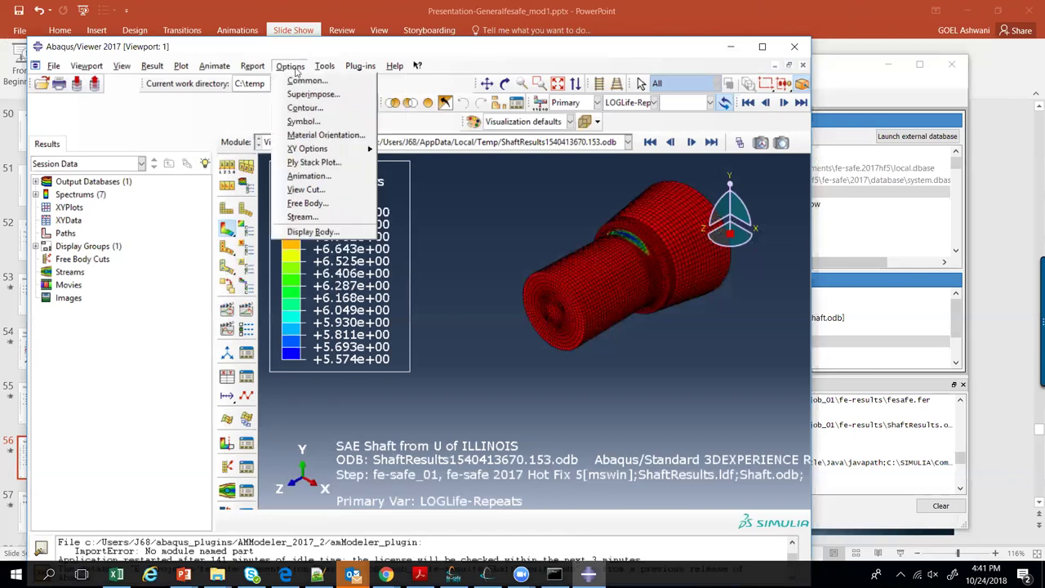
pyautogui.click(306, 107)
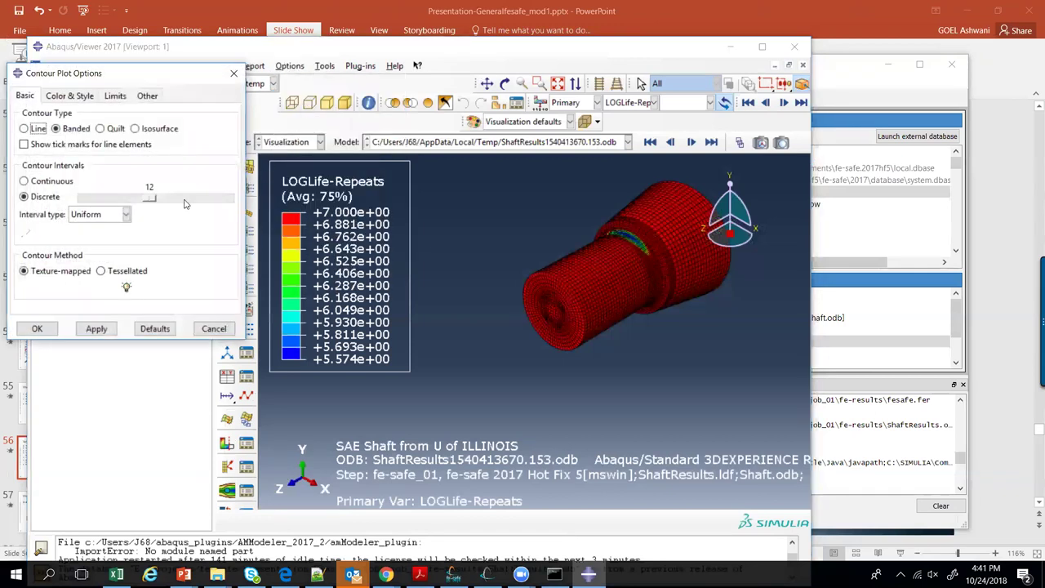
pyautogui.click(115, 95)
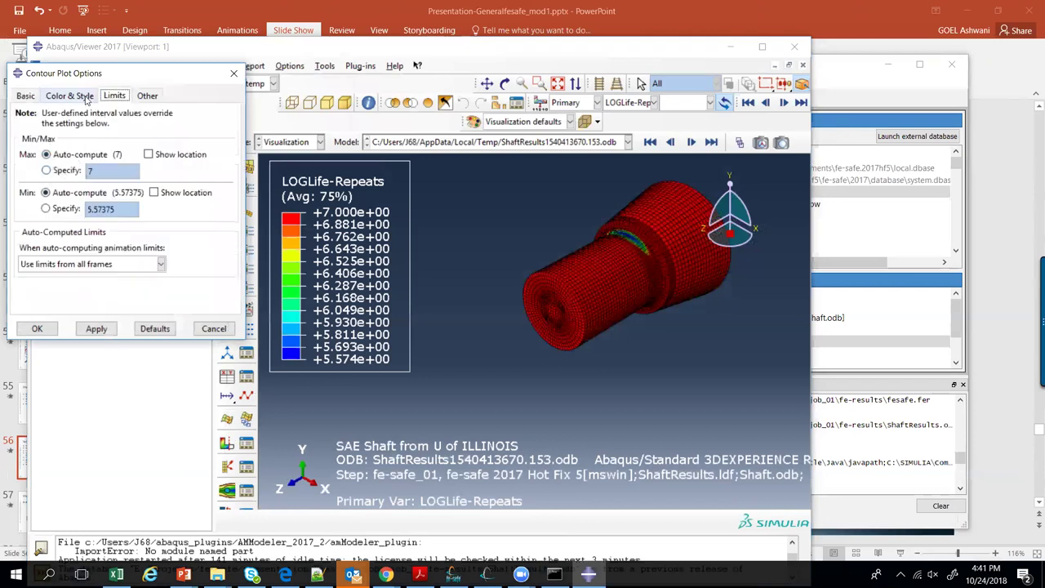
pyautogui.click(86, 96)
pyautogui.click(38, 131)
pyautogui.click(156, 134)
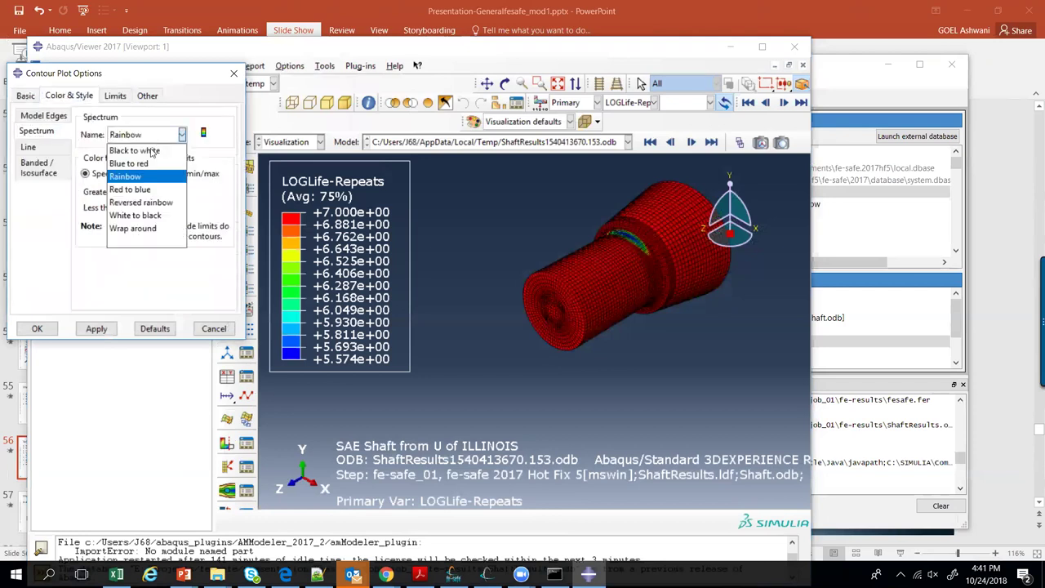
pyautogui.click(140, 201)
pyautogui.click(37, 329)
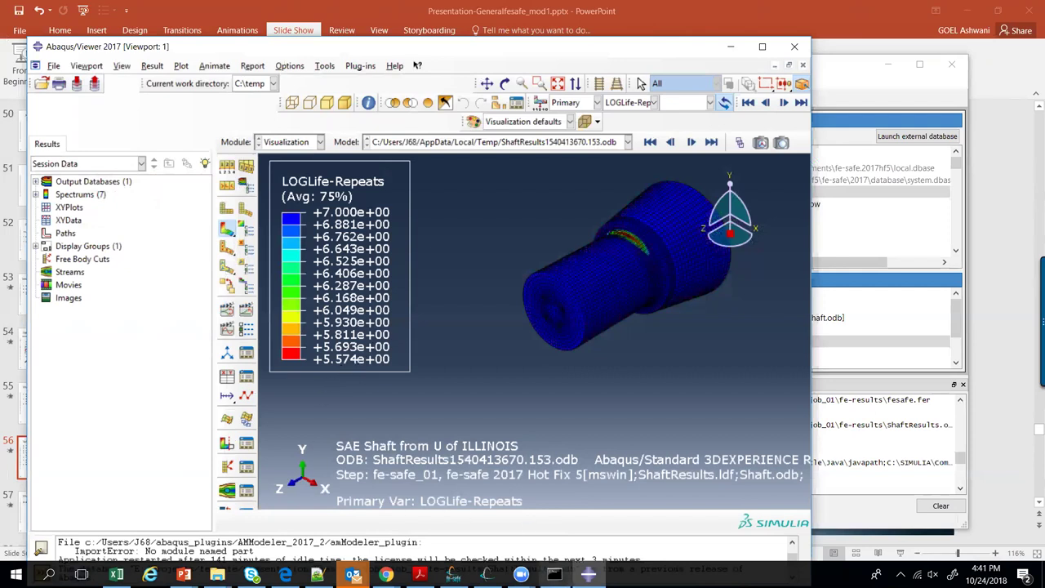
# Switch to fe-safe, show the loading settings, and open the file chooser for loading data files
pyautogui.click(453, 575)
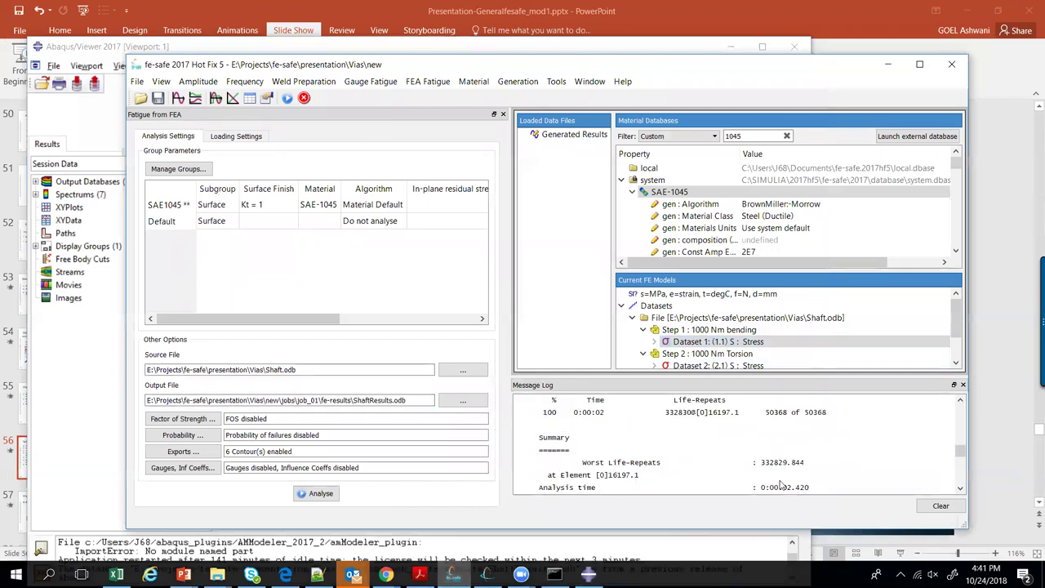
pyautogui.click(244, 139)
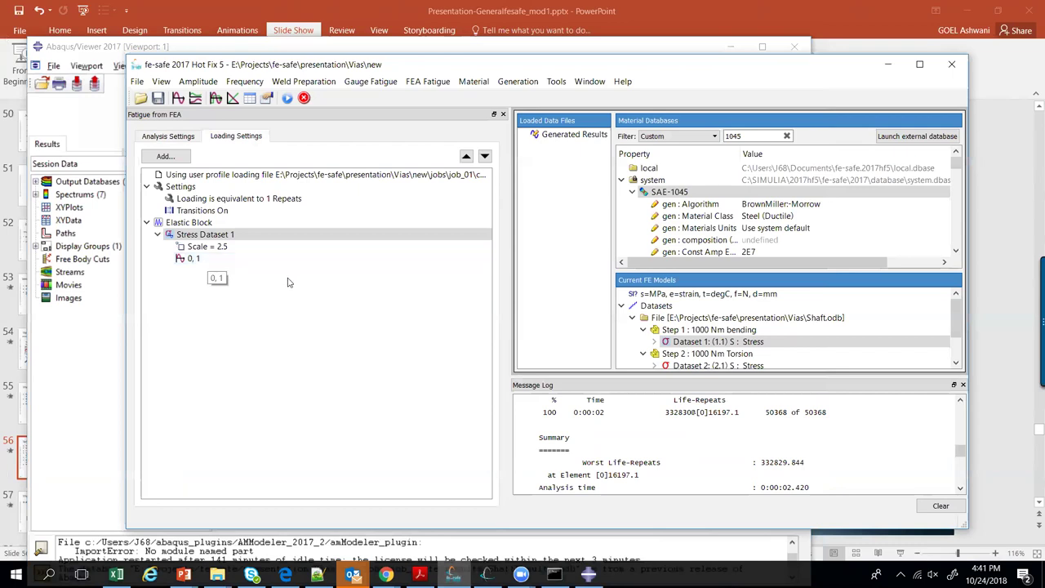
pyautogui.rightClick(552, 198)
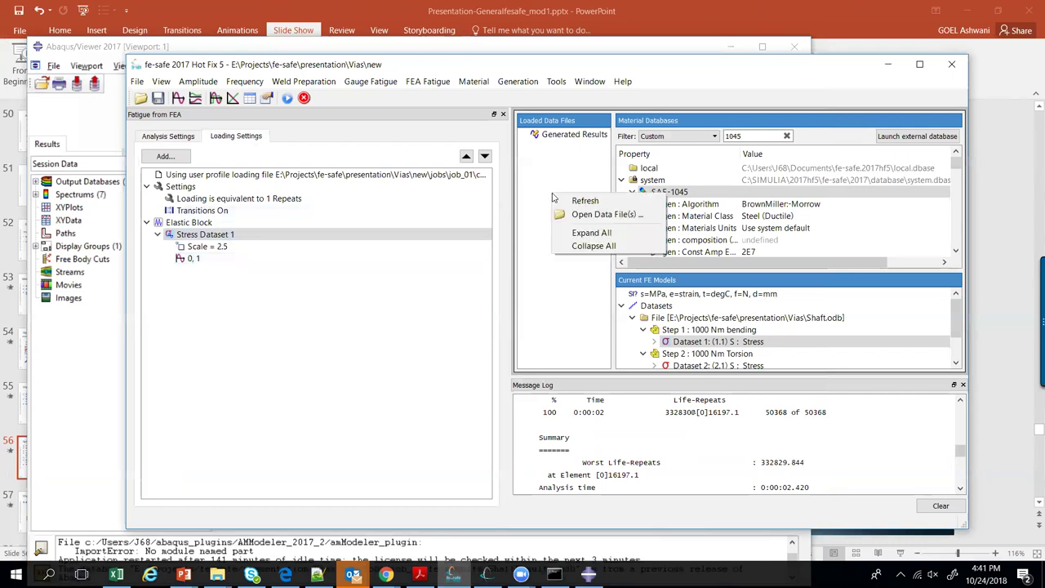
pyautogui.click(578, 214)
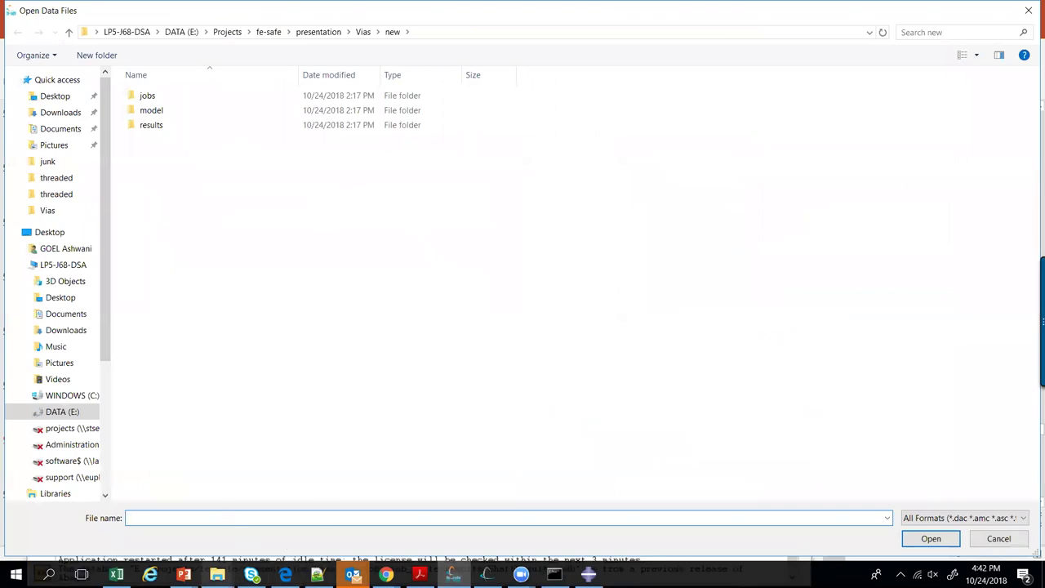
# Copy the Vias folder path from File Explorer and use it to load Shaft-signals.amc from that folder
pyautogui.click(217, 574)
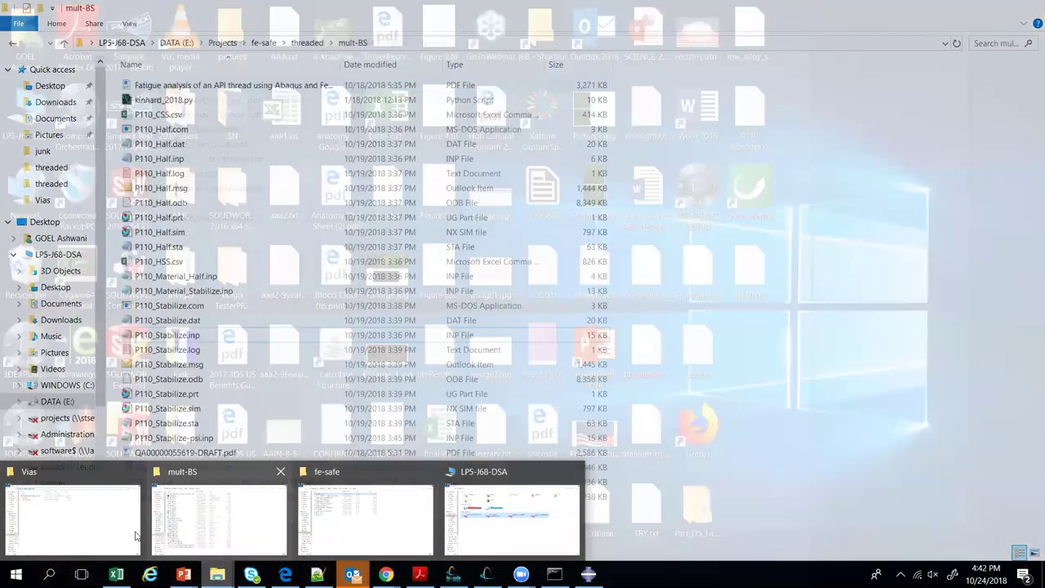
pyautogui.click(116, 535)
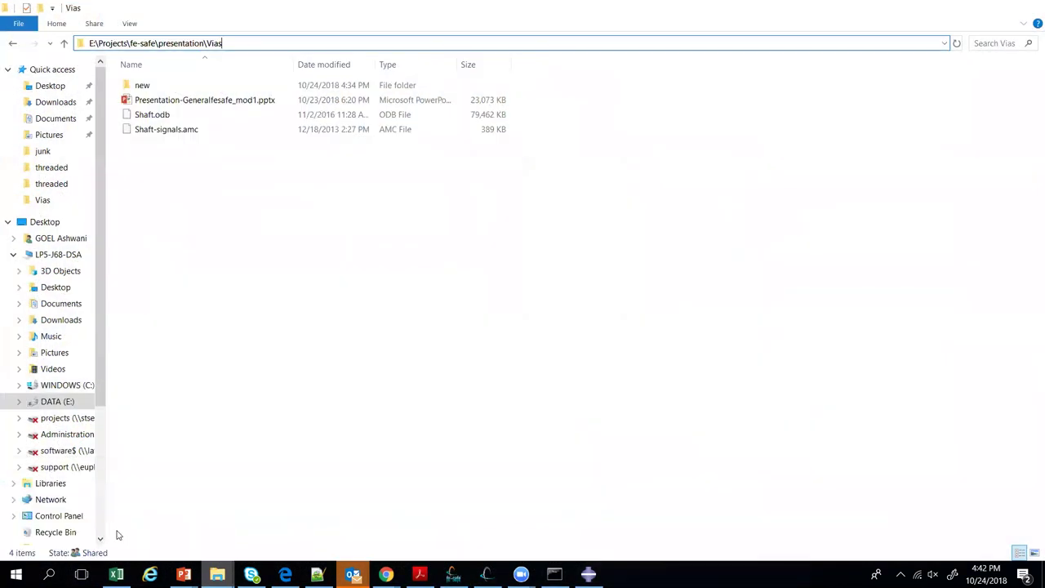
pyautogui.click(389, 49)
pyautogui.hotkey('ctrl', 'c')
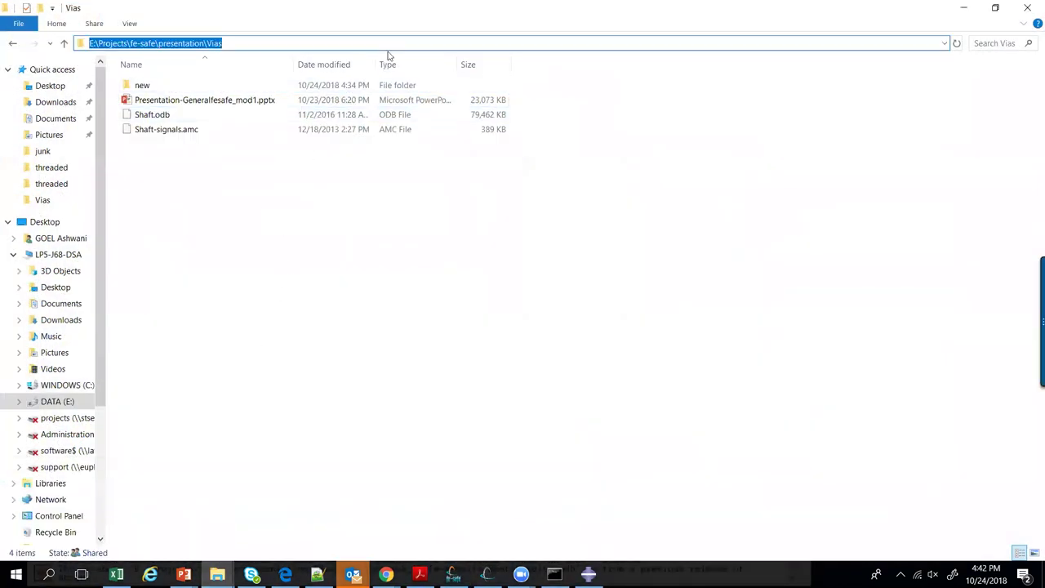
pyautogui.click(963, 8)
pyautogui.hotkey('ctrl', 'v')
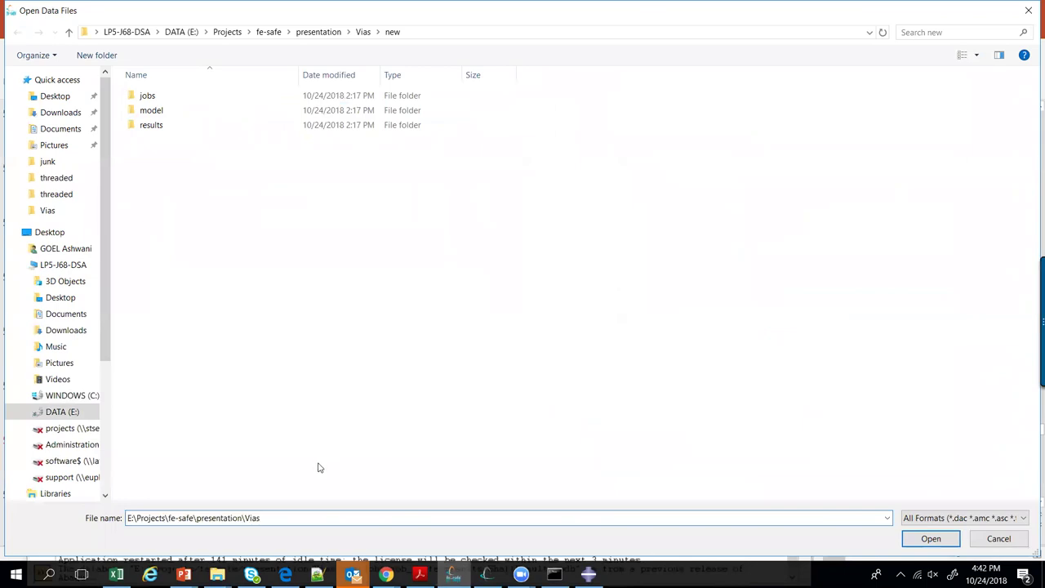
pyautogui.press('Return')
pyautogui.click(172, 110)
pyautogui.click(931, 539)
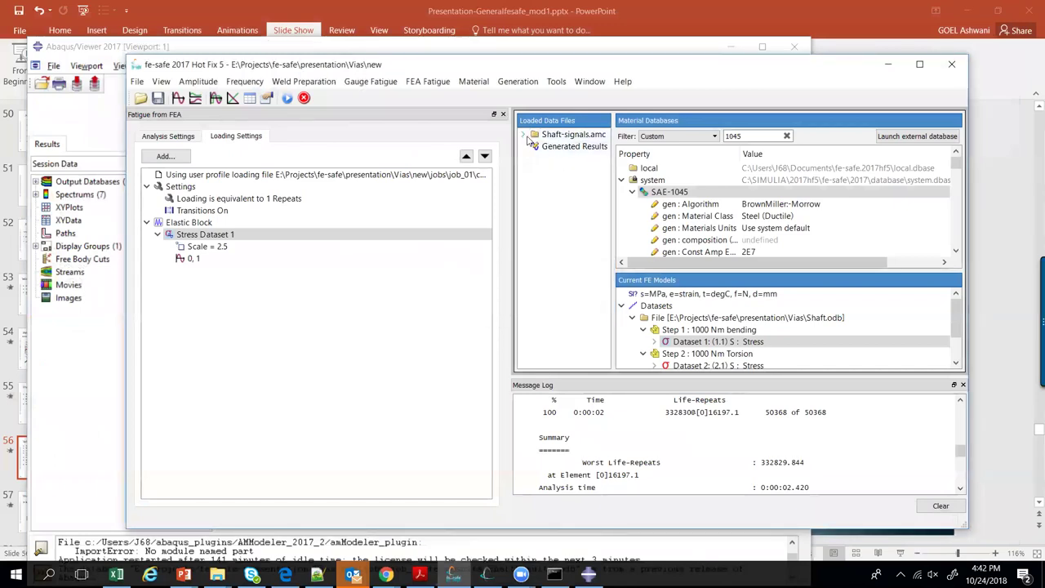
# Expand Shaft-signals.amc, view all four bending and torsion signals in a stack plot, and close the plot
pyautogui.click(524, 135)
pyautogui.moveTo(575, 151); pyautogui.dragTo(575, 183)
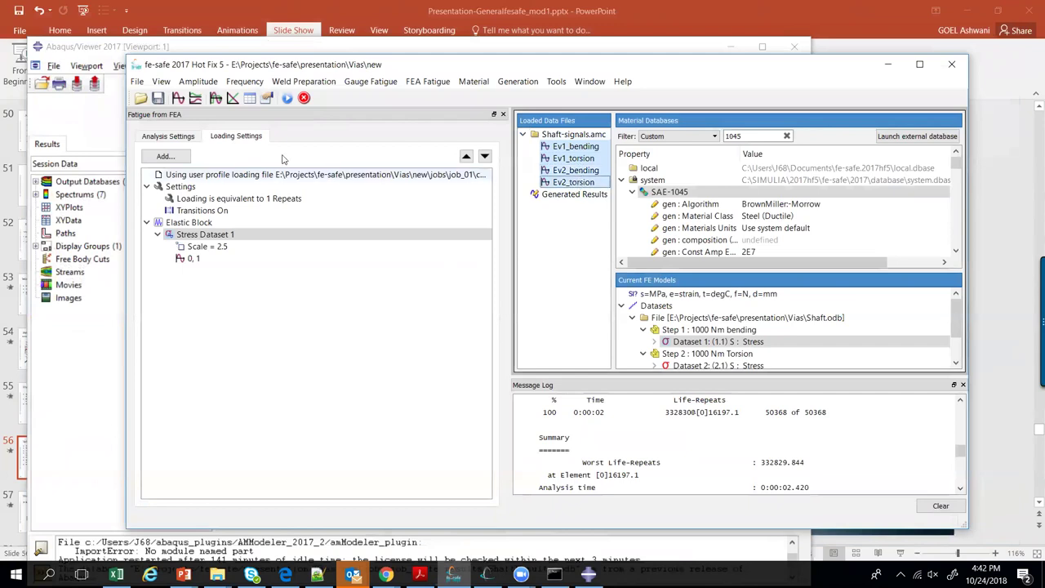
pyautogui.click(195, 98)
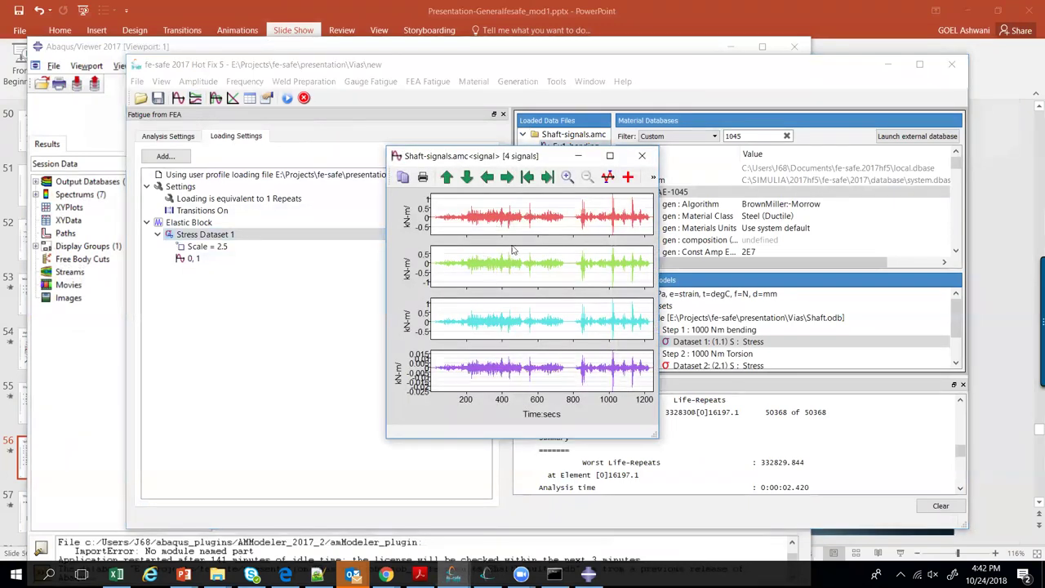
pyautogui.click(642, 156)
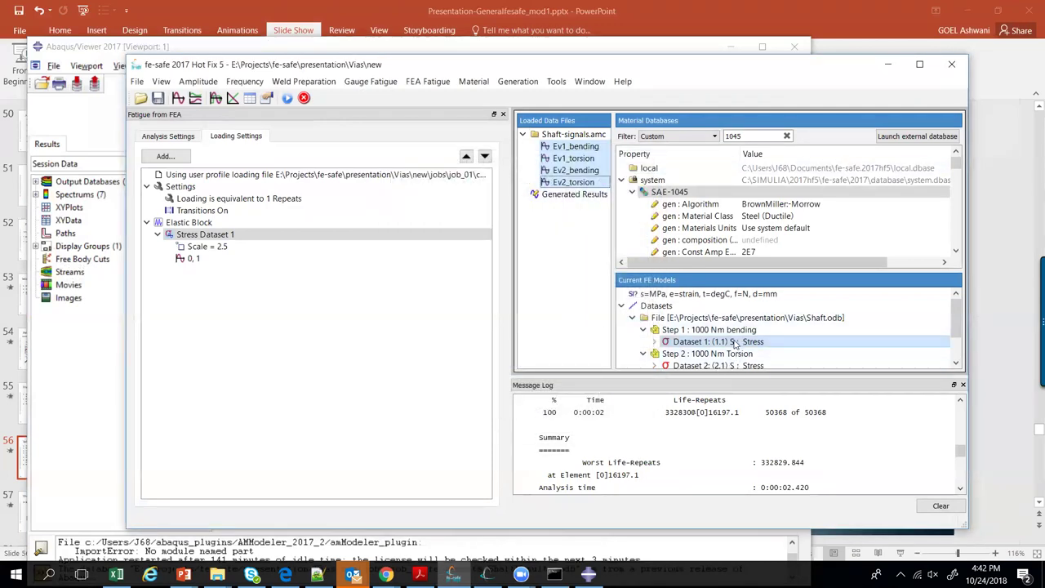
# Delete all existing loadings and add a new elastic block pairing stress Dataset 1 with the Ev1_bending signal
pyautogui.click(588, 148)
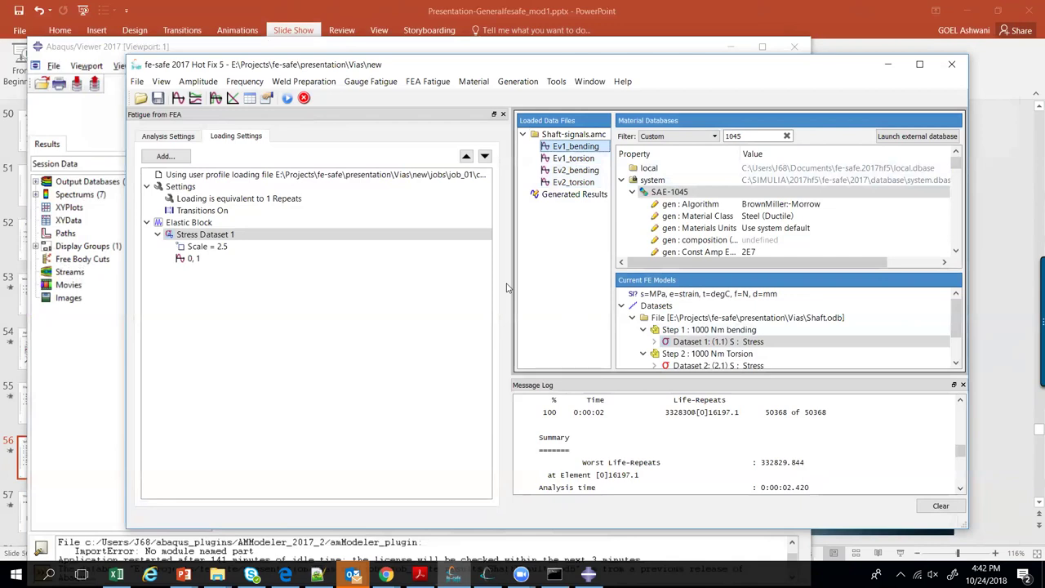
pyautogui.rightClick(368, 301)
pyautogui.click(432, 405)
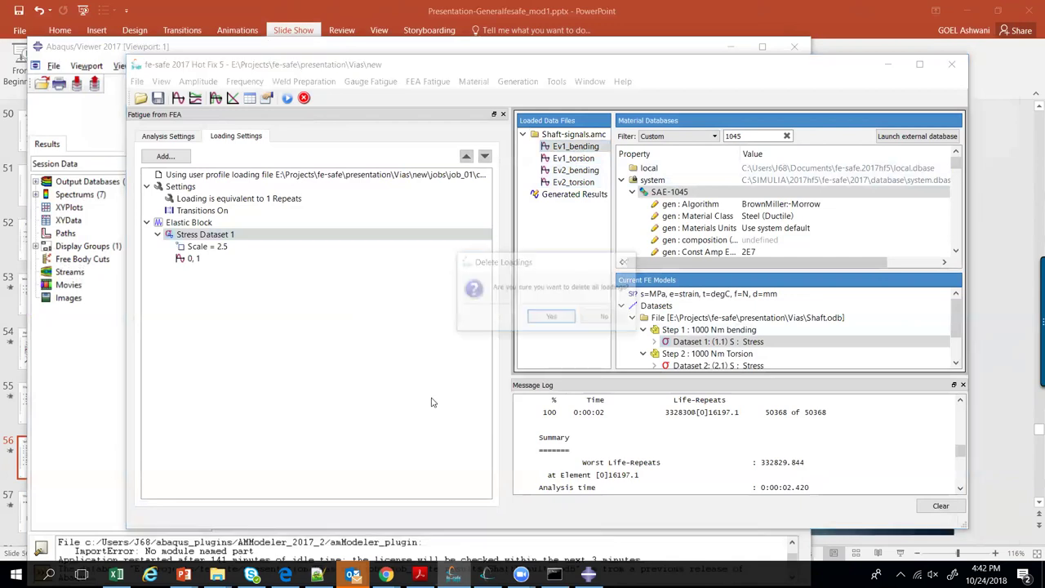
pyautogui.click(602, 316)
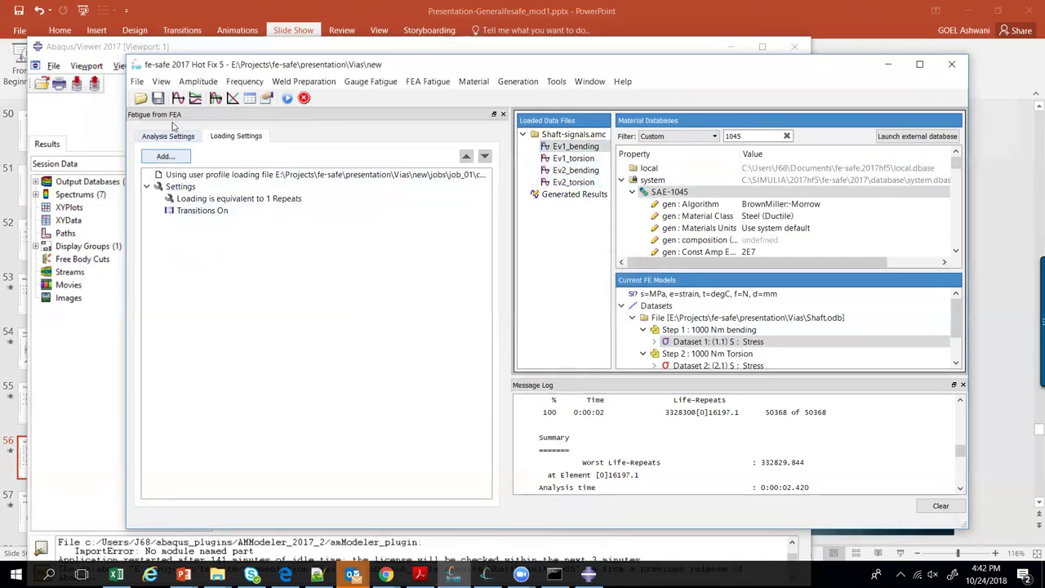
pyautogui.click(167, 157)
pyautogui.click(207, 185)
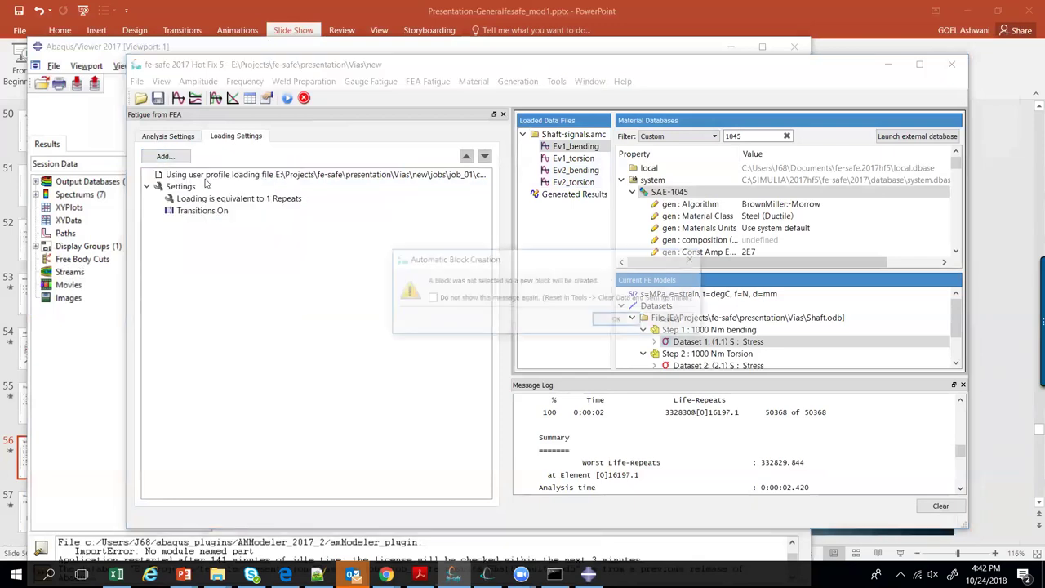
pyautogui.click(611, 320)
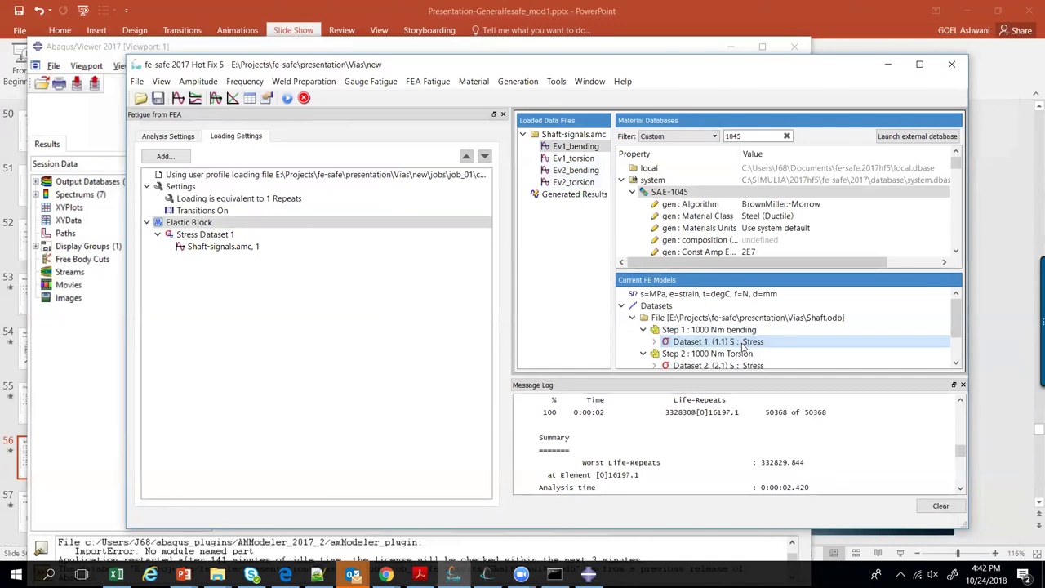
# Plot the Ev1_bending signal to examine its load history over time, and close the plot
pyautogui.rightClick(574, 151)
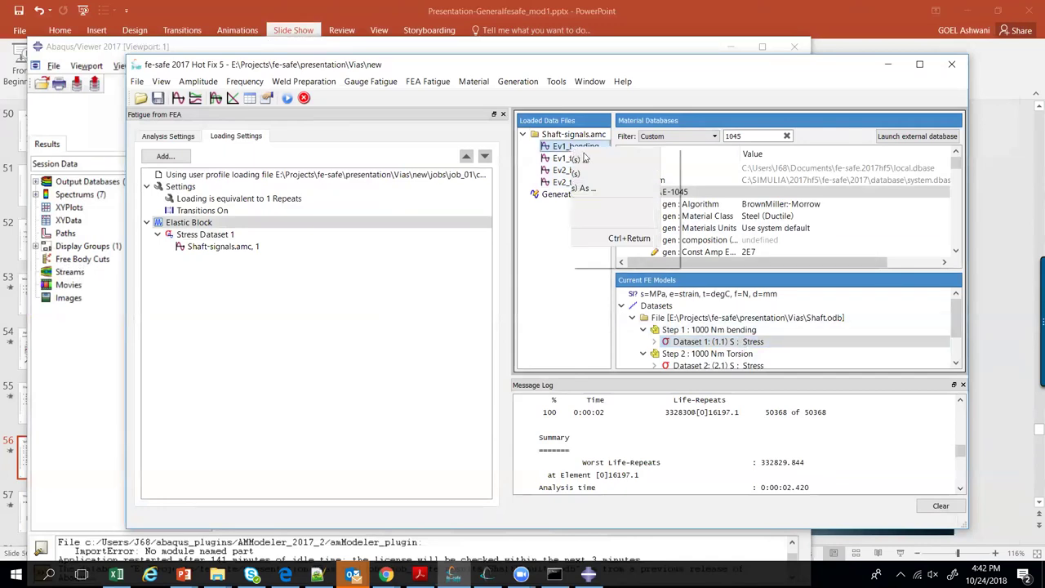
pyautogui.click(596, 168)
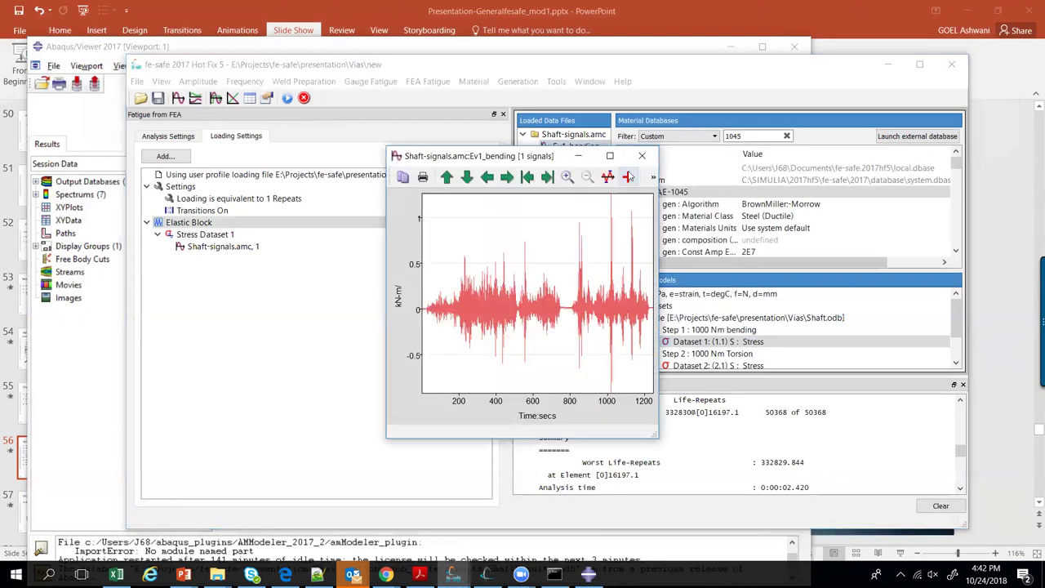
pyautogui.click(642, 155)
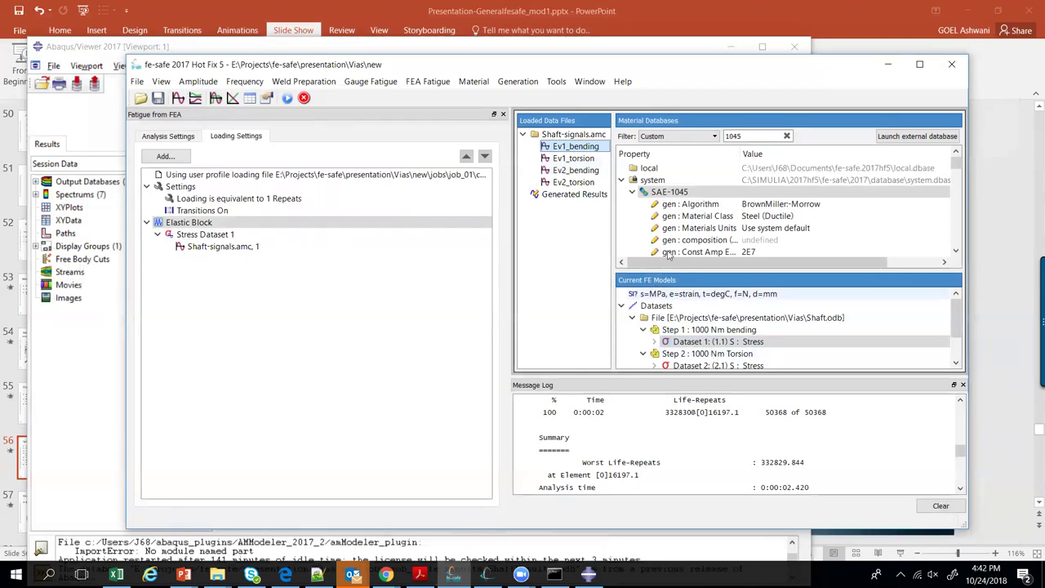
pyautogui.rightClick(597, 151)
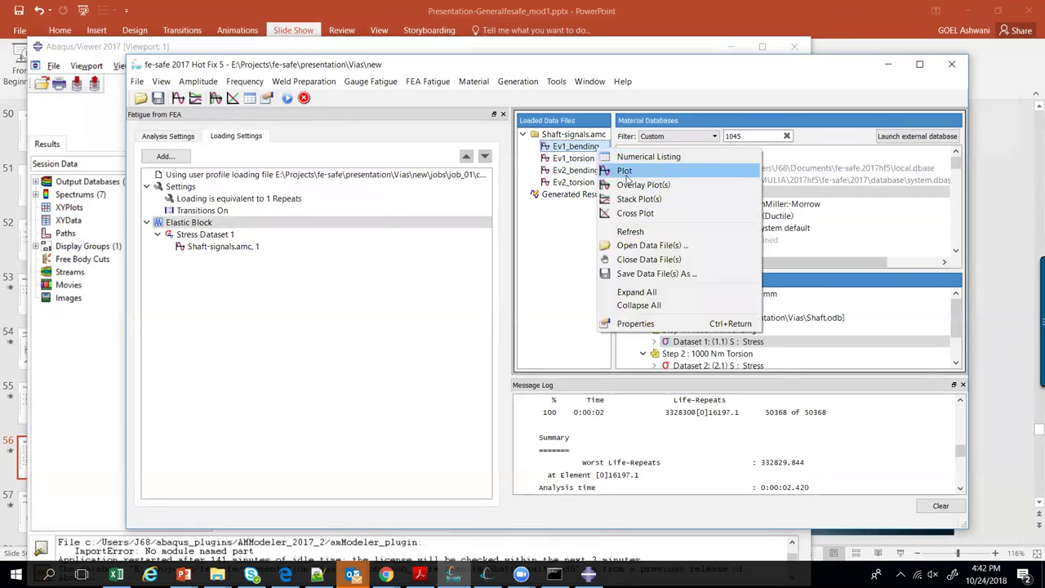
pyautogui.click(626, 170)
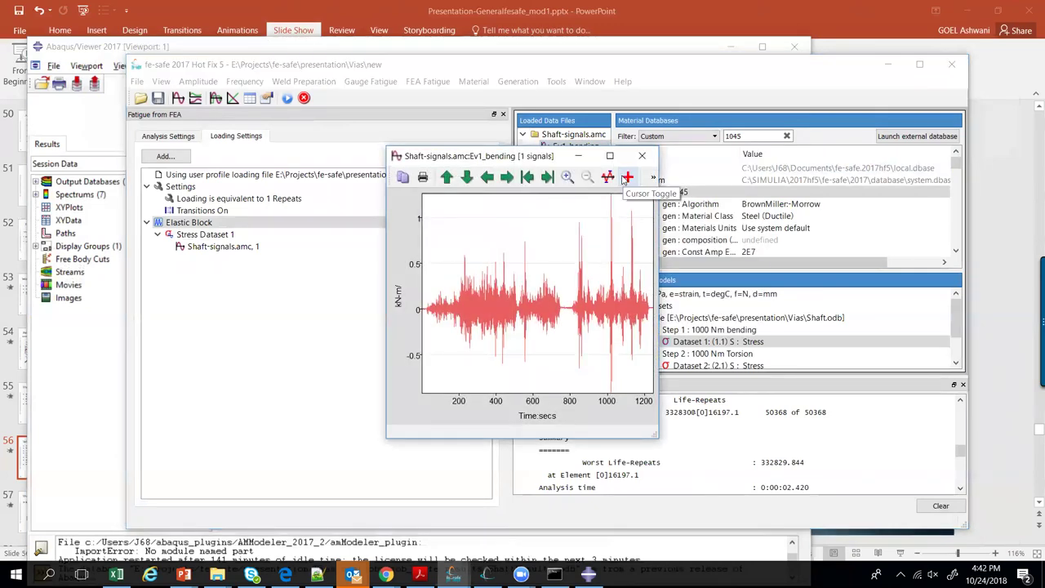
pyautogui.click(642, 155)
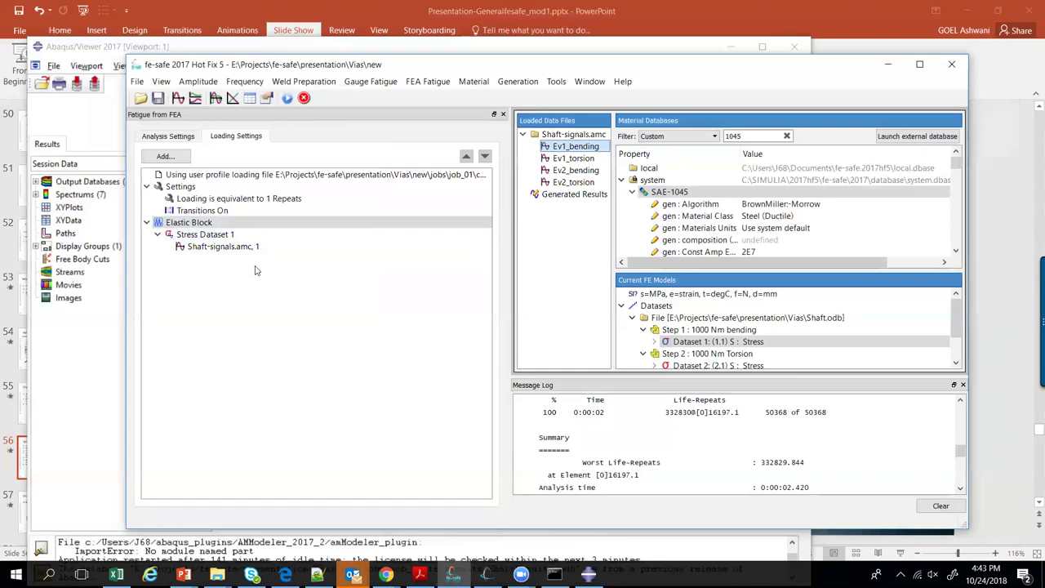
# Run the FEA fatigue analysis for the Ev1_bending loading and close the completion summary
pyautogui.click(167, 137)
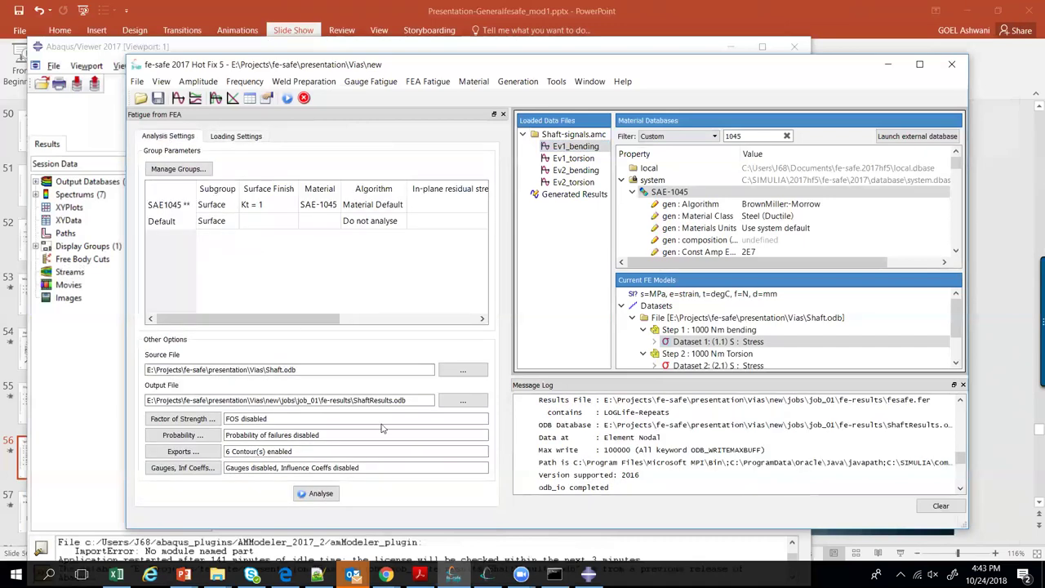
pyautogui.click(331, 494)
pyautogui.click(677, 451)
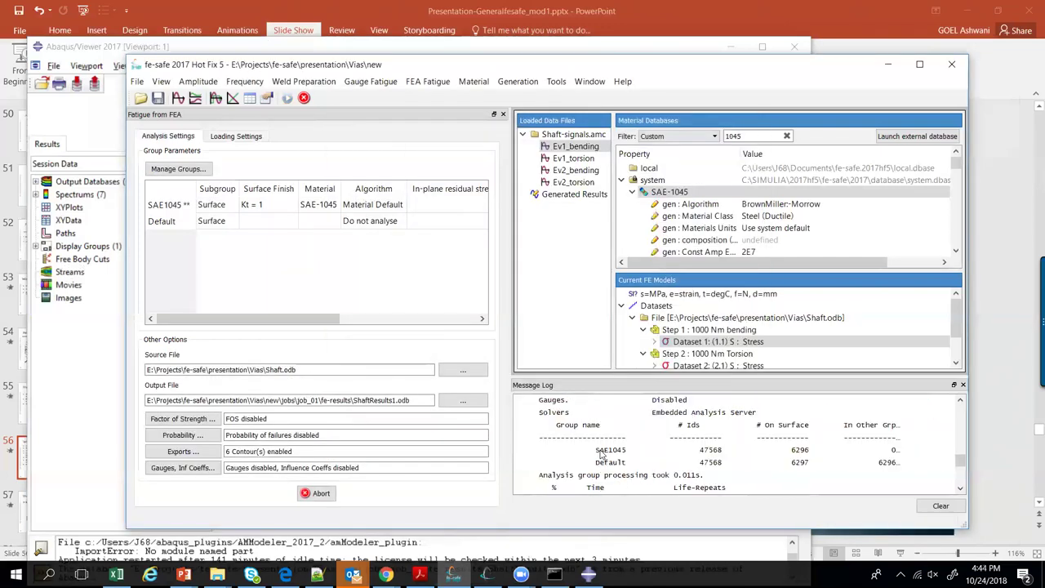
pyautogui.scroll(5, 602, 454)
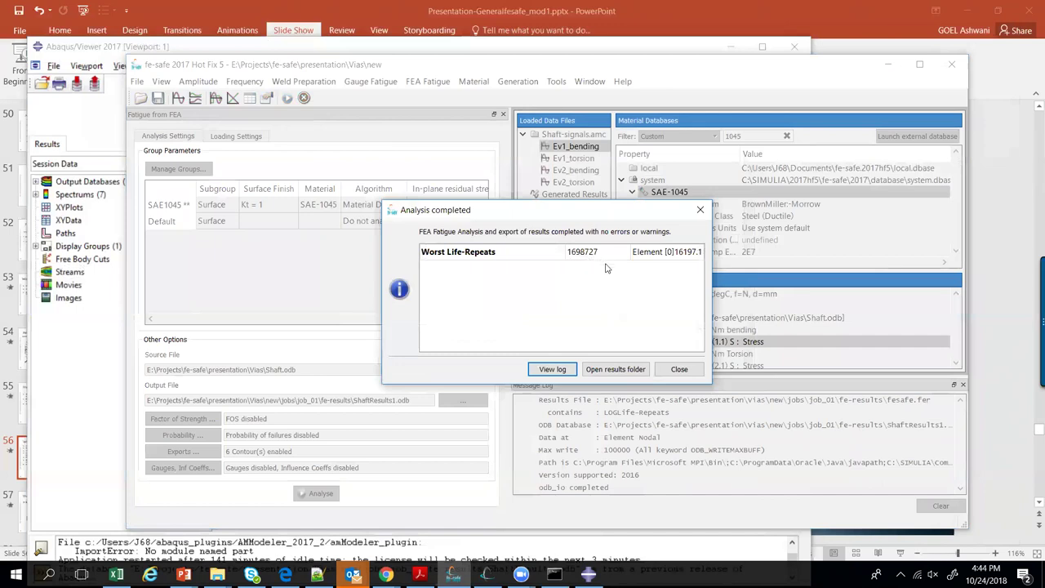
pyautogui.click(678, 369)
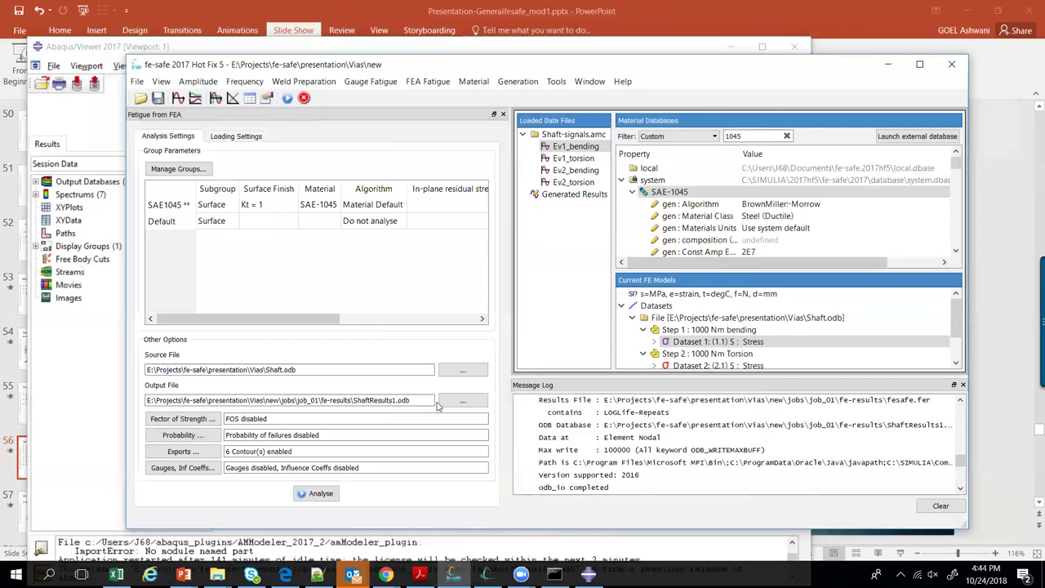
# Add stress Dataset 2 from the 1000 Nm torsion step, paired with the Ev1_torsion signal, to the elastic block
pyautogui.moveTo(424, 400); pyautogui.dragTo(80, 401)
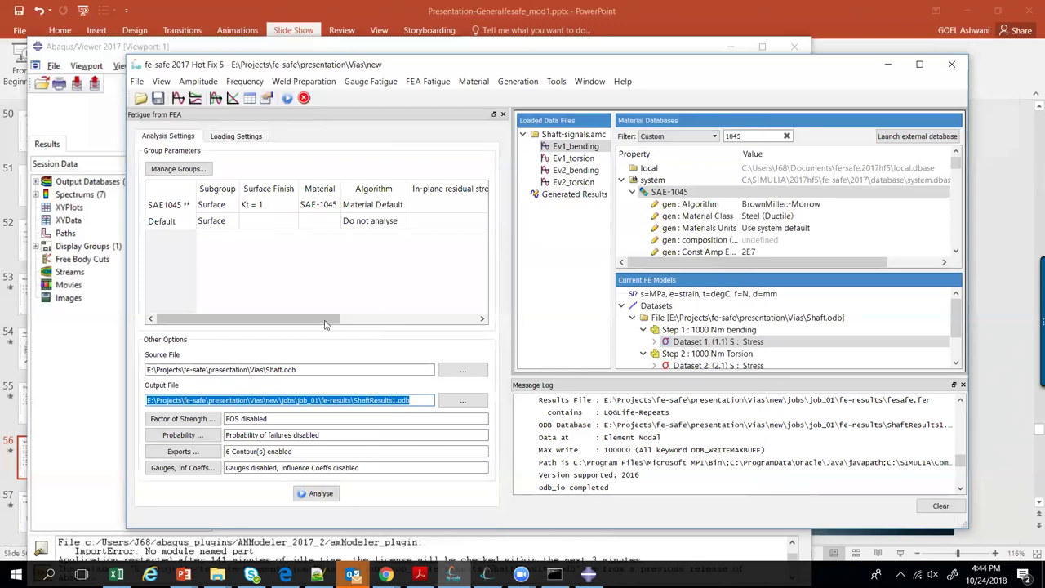
pyautogui.click(236, 137)
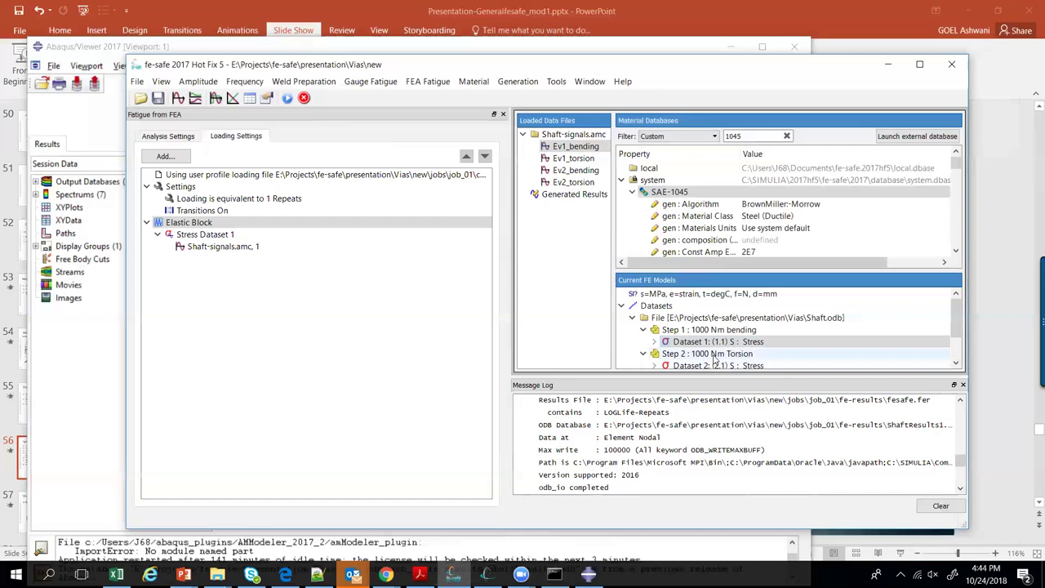
pyautogui.scroll(-2, 728, 348)
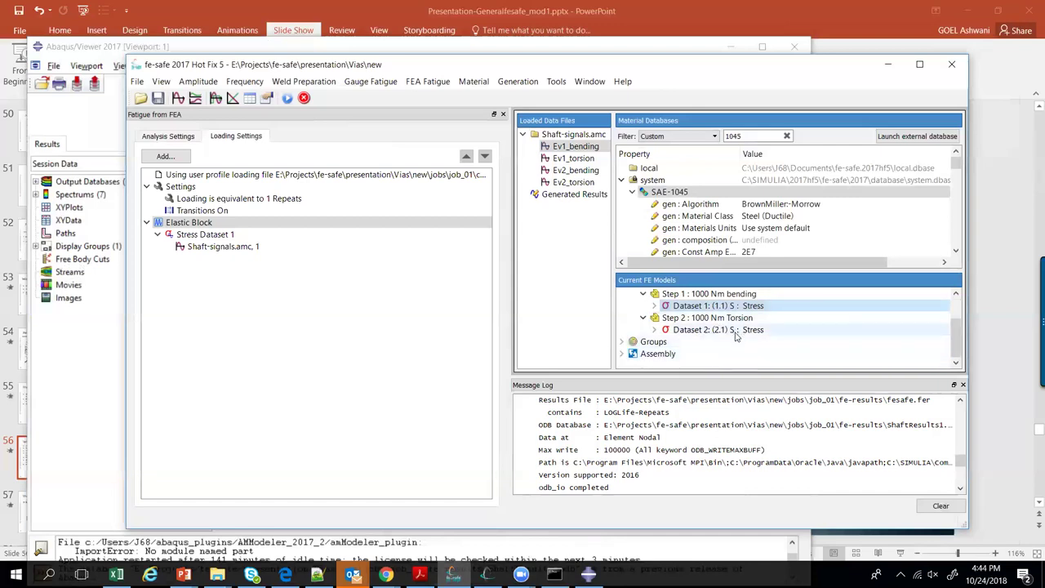
pyautogui.press('Down')
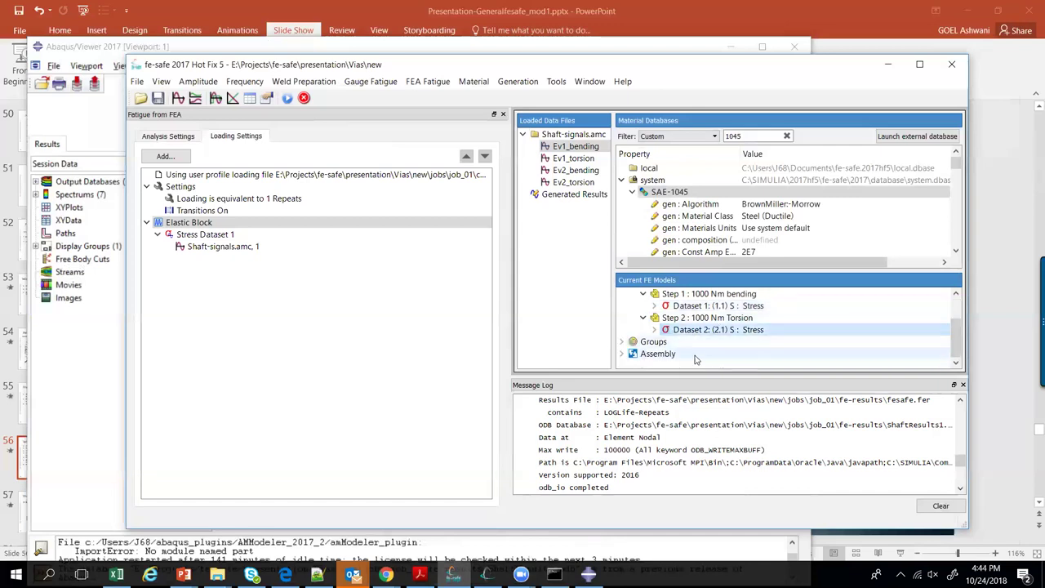
pyautogui.click(581, 160)
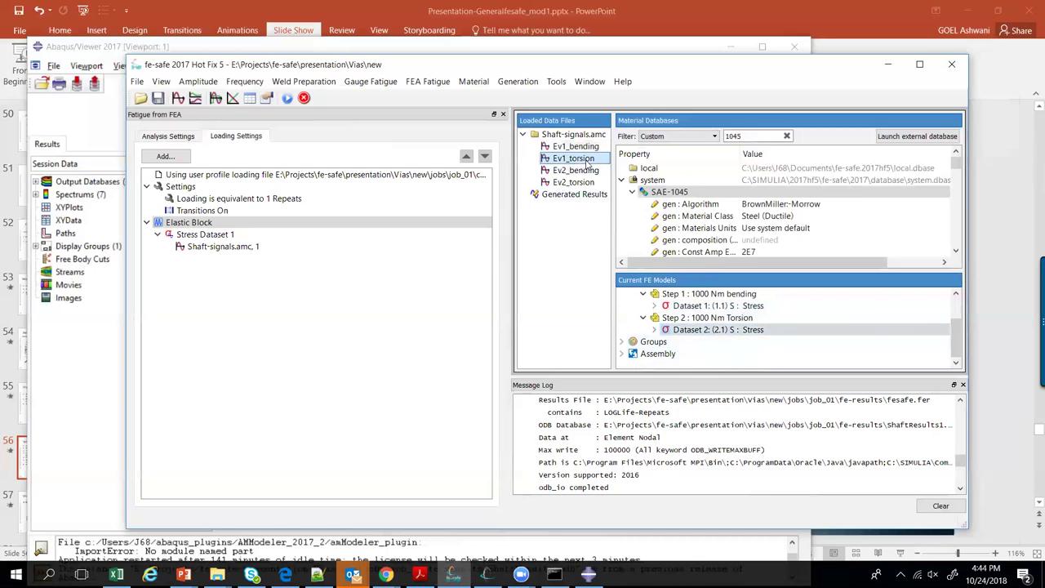
pyautogui.click(165, 156)
pyautogui.click(190, 174)
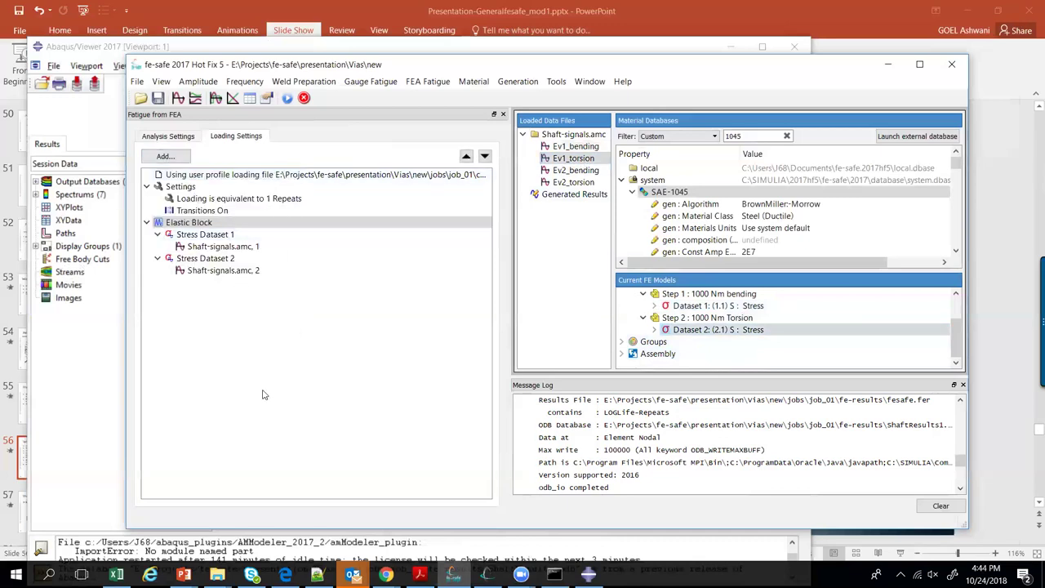
# Plot the Ev1_bending and Ev1_torsion signals together to compare their load histories, and close the plot
pyautogui.click(198, 225)
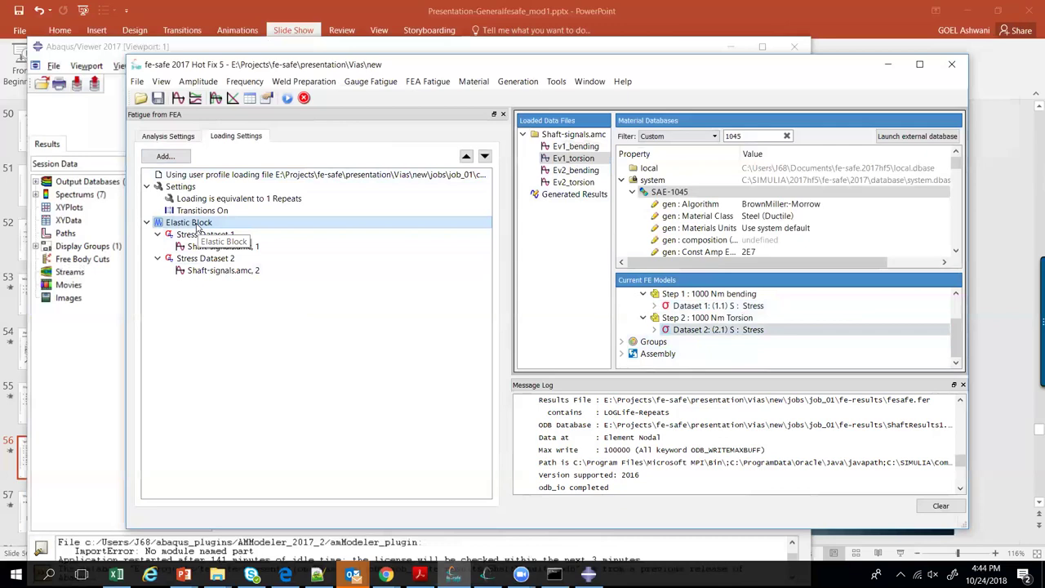
pyautogui.click(580, 147)
pyautogui.keyDown('ctrl'); pyautogui.click(580, 159); pyautogui.keyUp('ctrl')
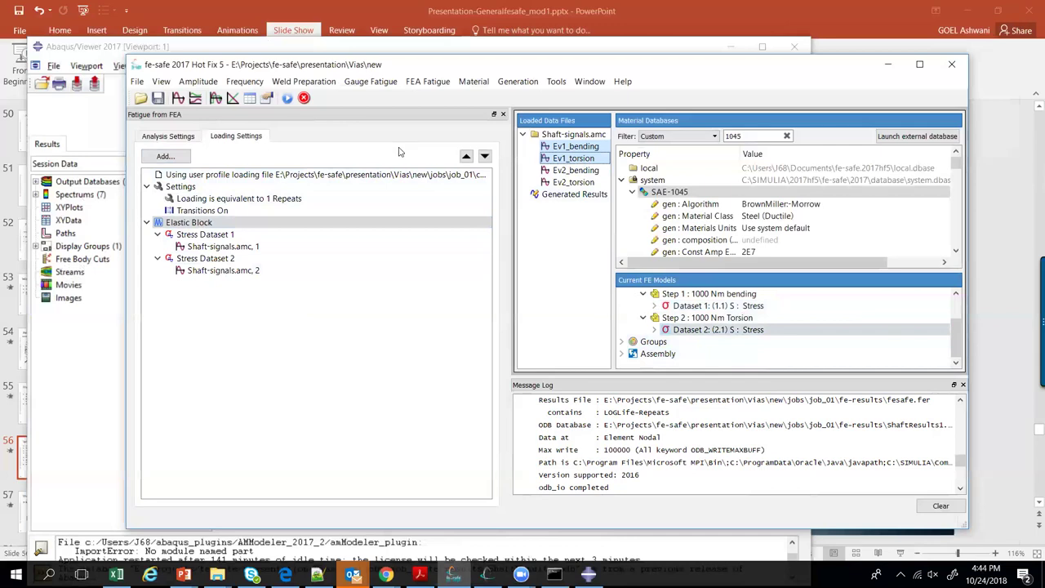
pyautogui.click(195, 98)
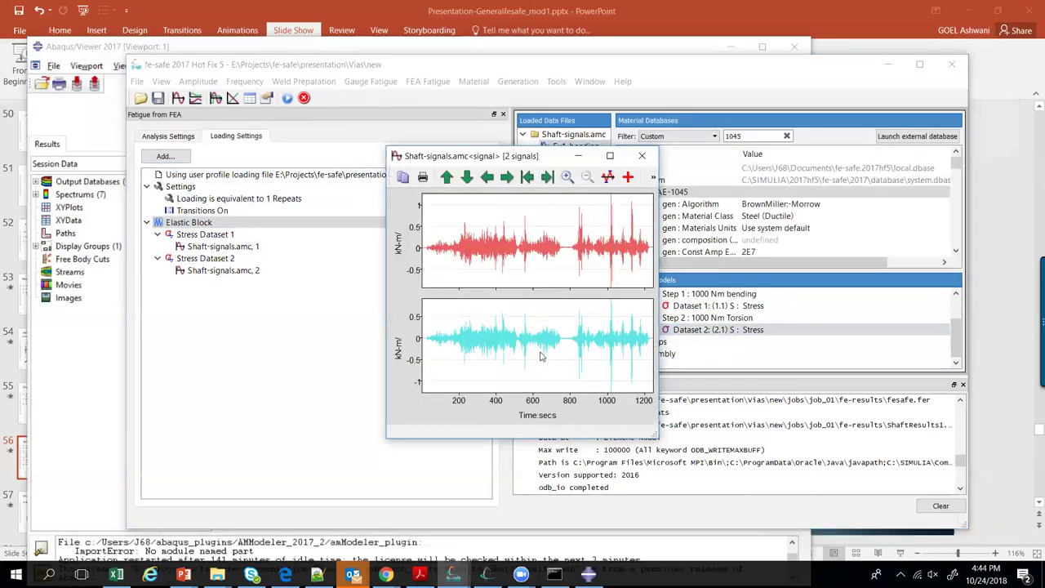
pyautogui.click(642, 156)
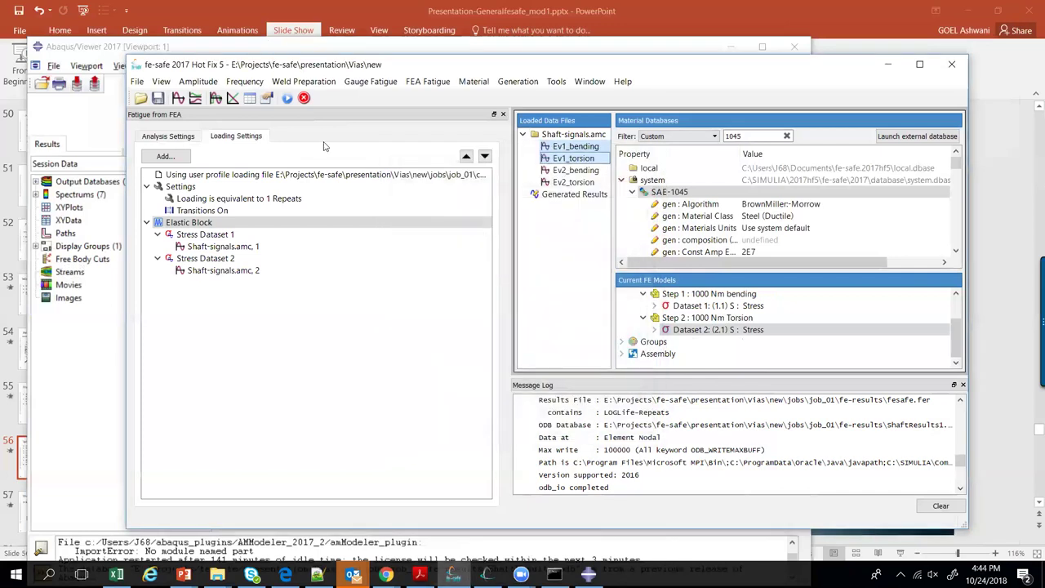
# Change the output file name to ShaftResults2.odb, run the combined bending and torsion fatigue analysis, and close the completion summary
pyautogui.click(188, 137)
pyautogui.click(396, 400)
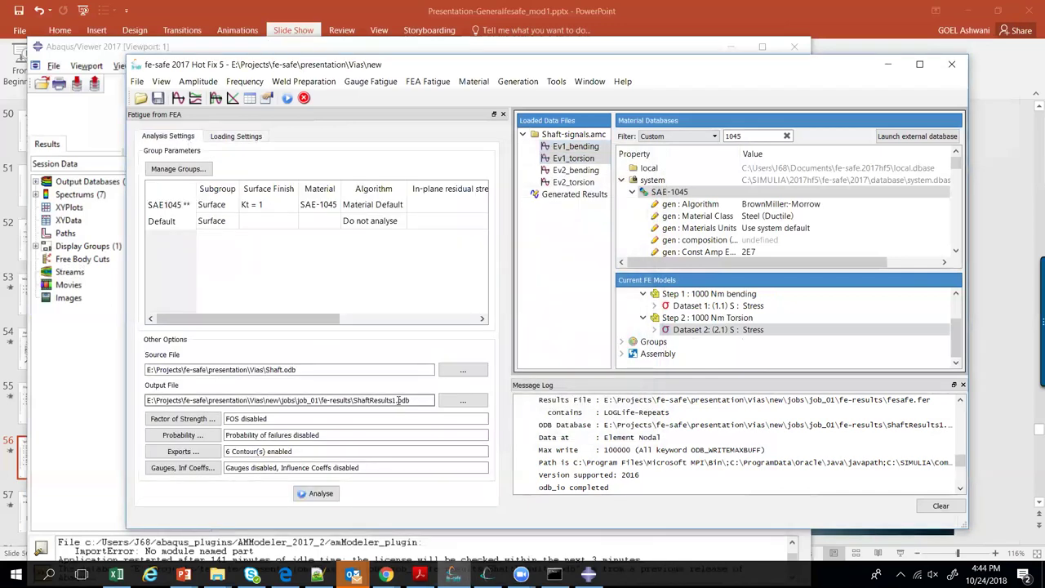
pyautogui.press('BackSpace')
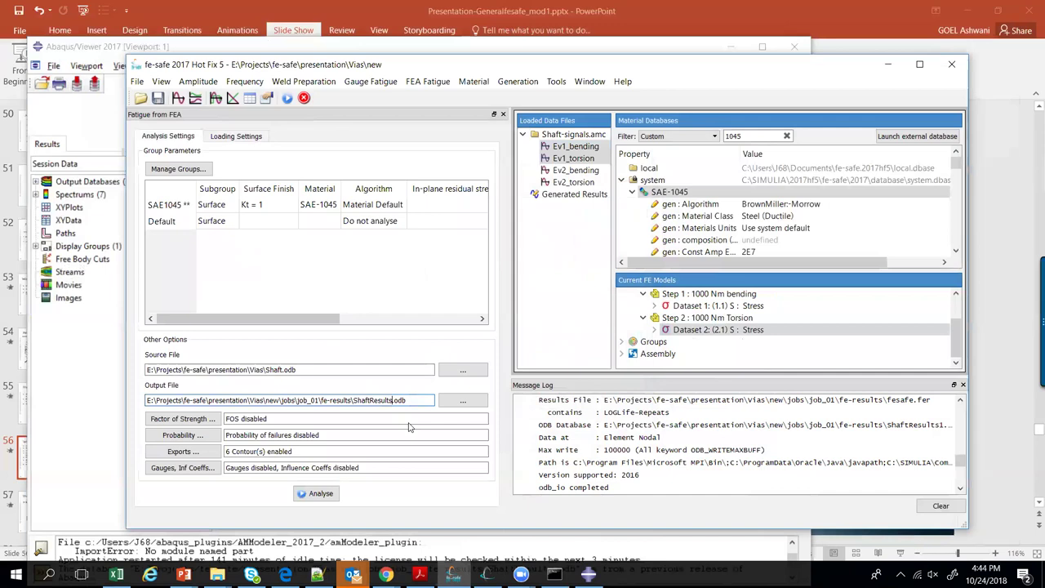
pyautogui.write('2')
pyautogui.click(320, 493)
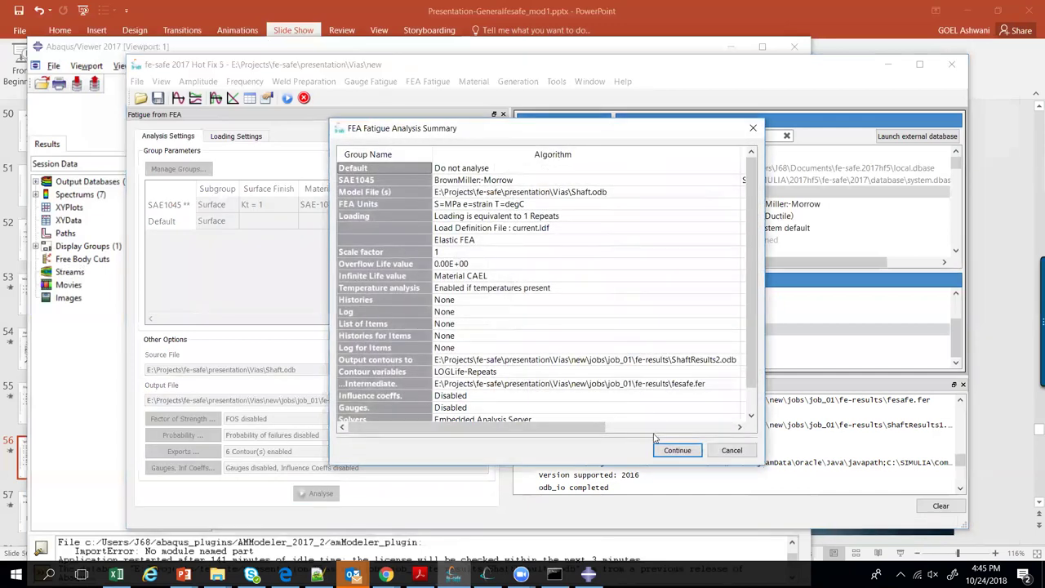
pyautogui.click(677, 451)
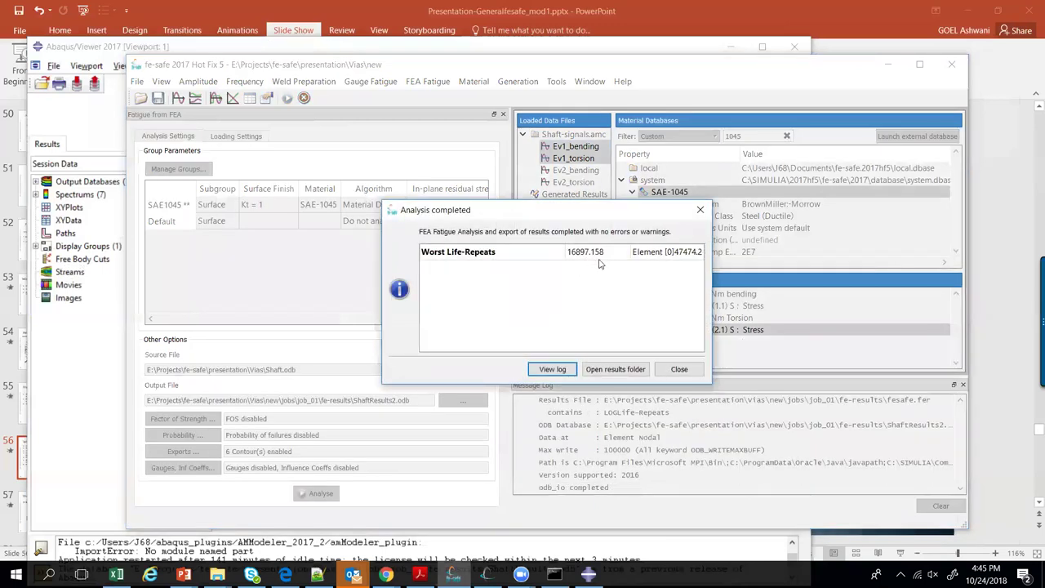
pyautogui.click(680, 371)
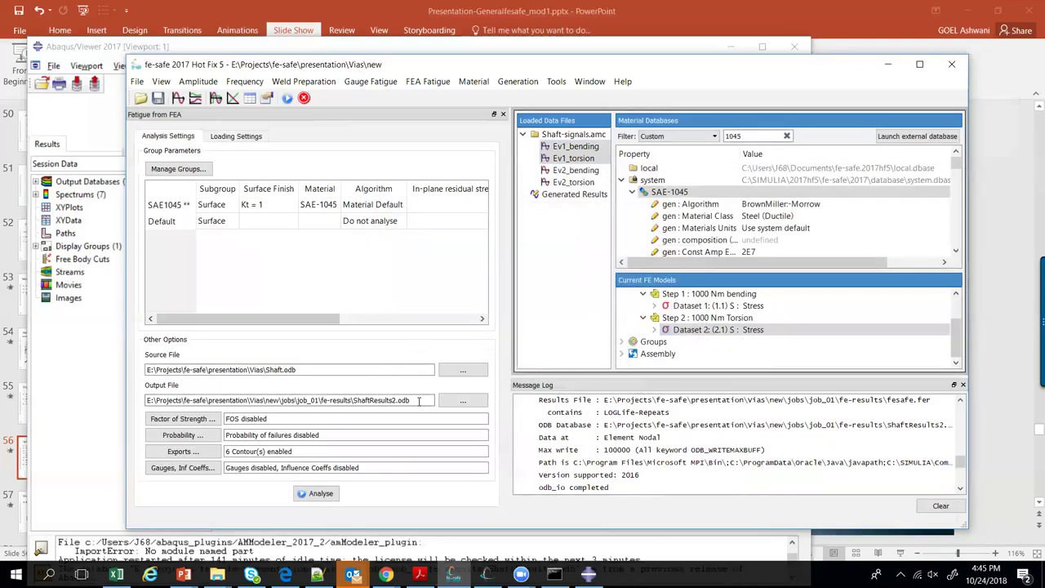
# Copy the output file path, open ShaftResults2.odb in Abaqus/Viewer, and display its LOGLife-Repeats contours
pyautogui.moveTo(413, 401); pyautogui.dragTo(157, 387)
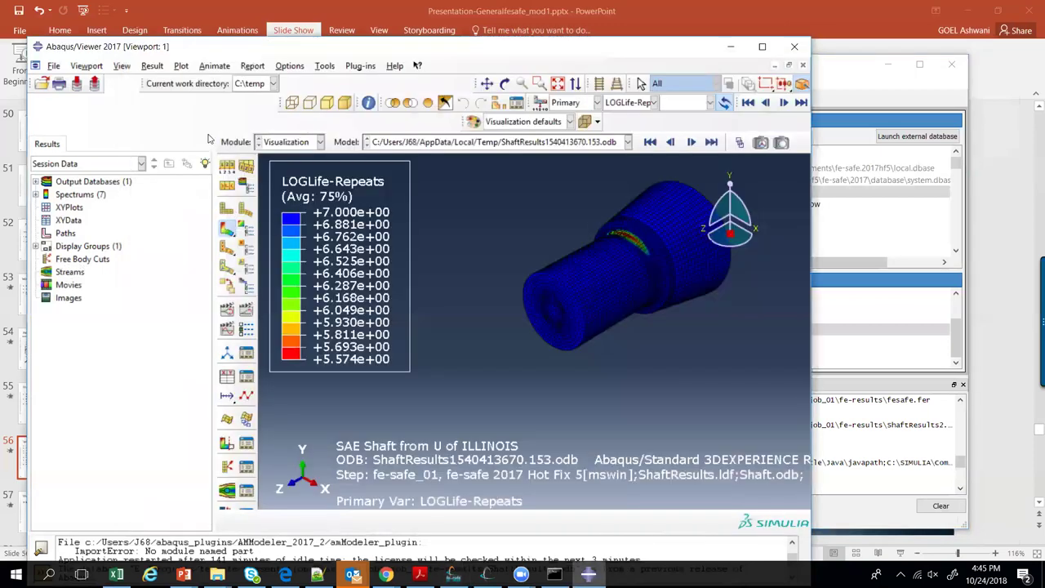
pyautogui.click(54, 66)
pyautogui.click(63, 83)
pyautogui.hotkey('ctrl', 'v')
pyautogui.press('Return')
pyautogui.press('Return')
pyautogui.click(227, 231)
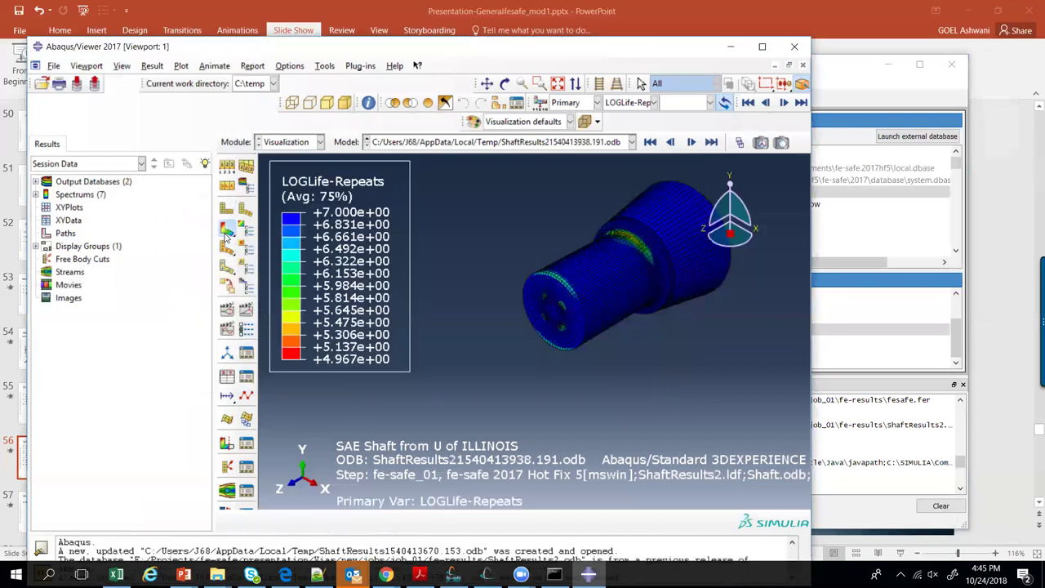
# Examine the LOGLife-Repeats contours on the shaft's end face and along its fillet
pyautogui.click(504, 83)
pyautogui.moveTo(607, 239); pyautogui.dragTo(557, 300)
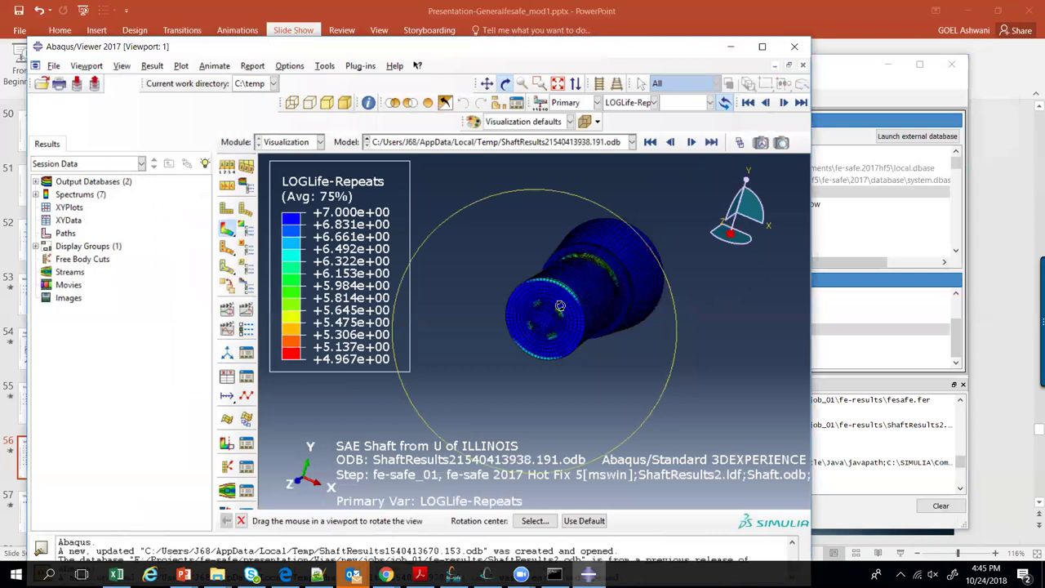
pyautogui.scroll(5, 556, 335)
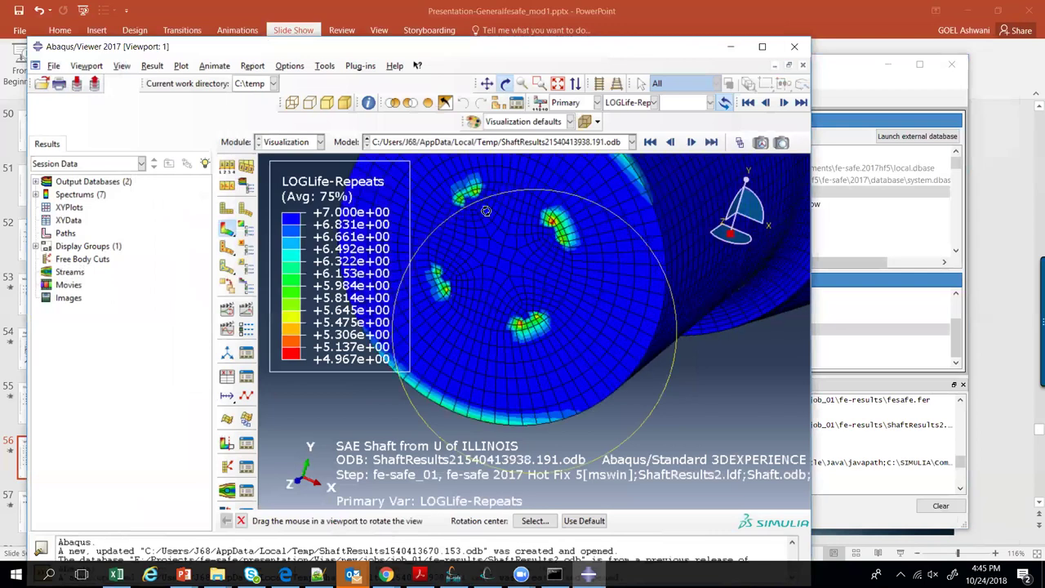
pyautogui.scroll(-3, 479, 325)
pyautogui.scroll(-5, 479, 325)
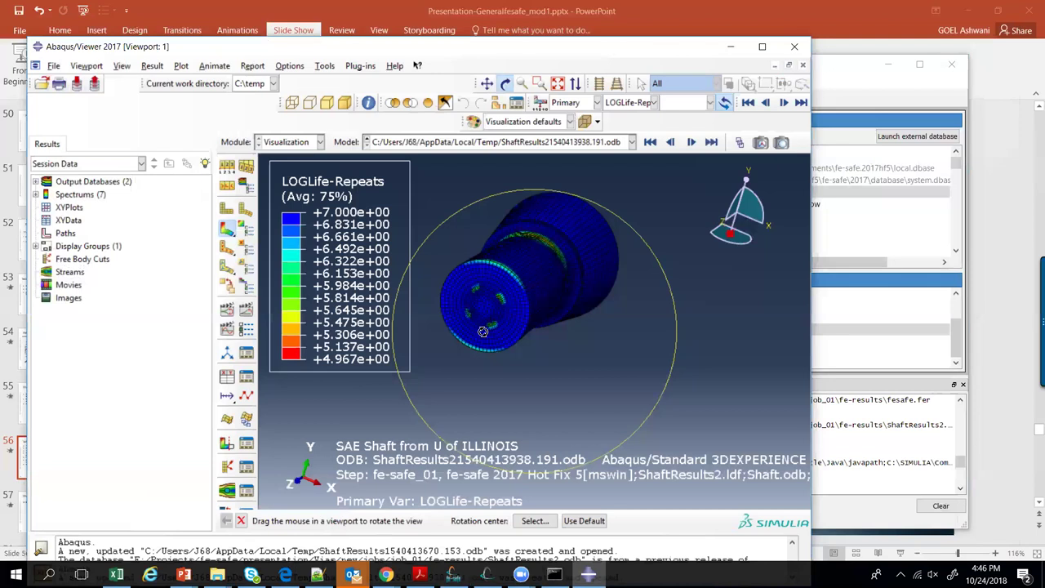
pyautogui.moveTo(482, 332); pyautogui.dragTo(477, 317)
pyautogui.moveTo(513, 261); pyautogui.dragTo(550, 390)
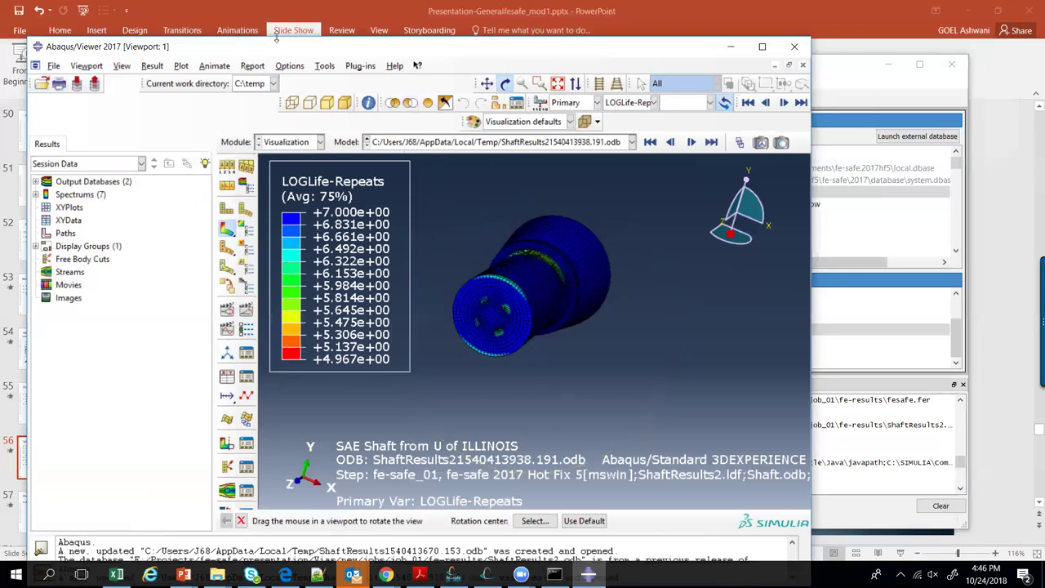
# Get the PowerPoint window out of the way and reposition the Abaqus/Viewer window on the desktop
pyautogui.click(201, 18)
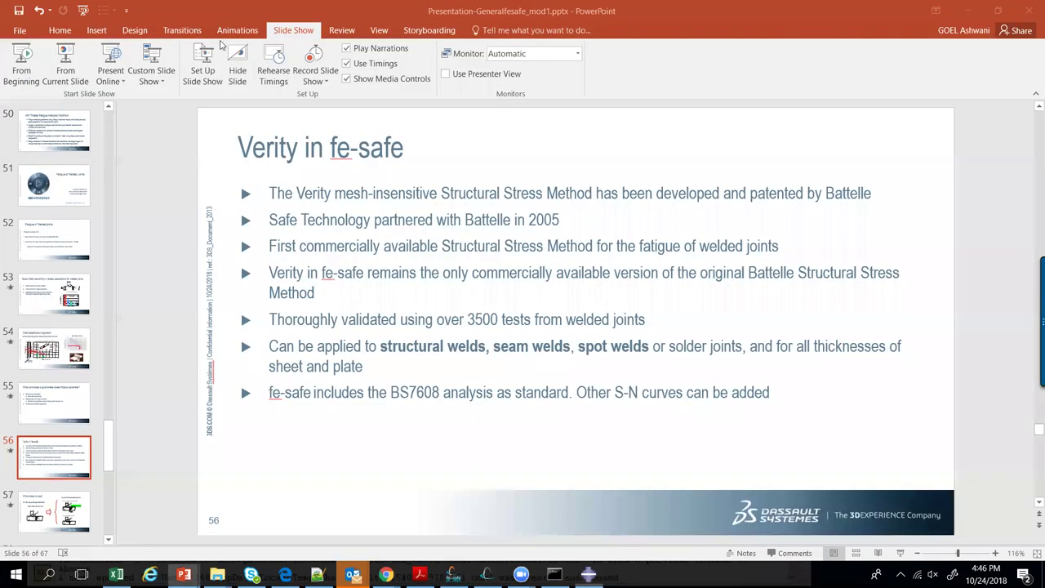
pyautogui.press('super+Down')
pyautogui.moveTo(470, 254); pyautogui.dragTo(607, 278)
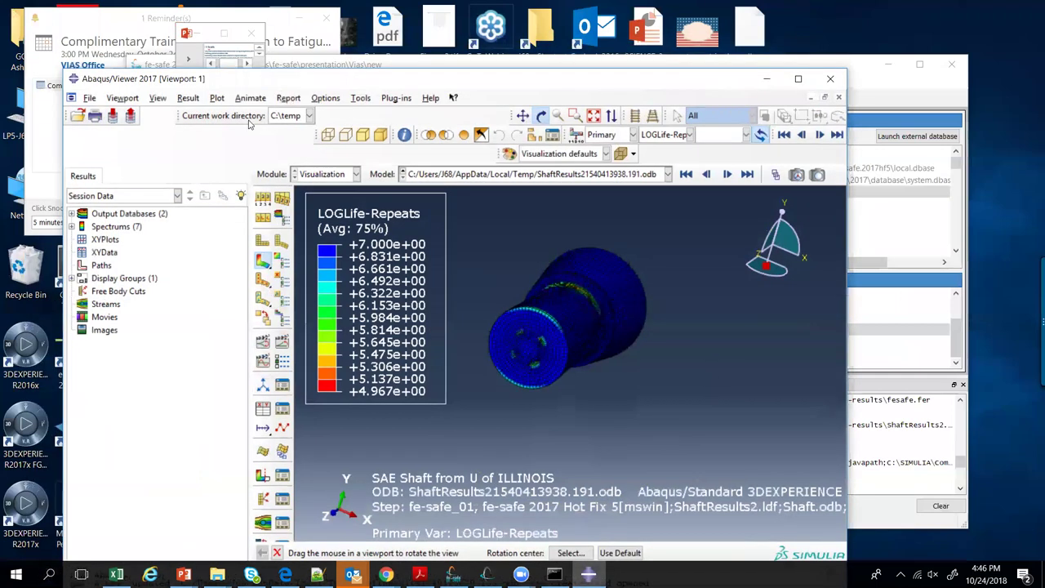
# Display the Views toolbar and orient the shaft to the X-Z plane view
pyautogui.click(158, 98)
pyautogui.moveTo(196, 282)
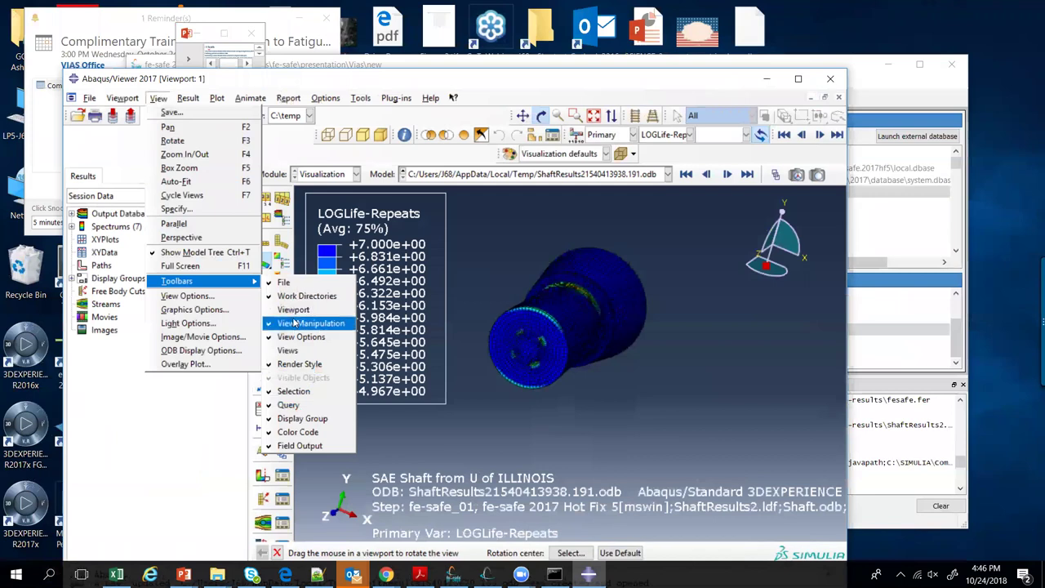
pyautogui.click(296, 352)
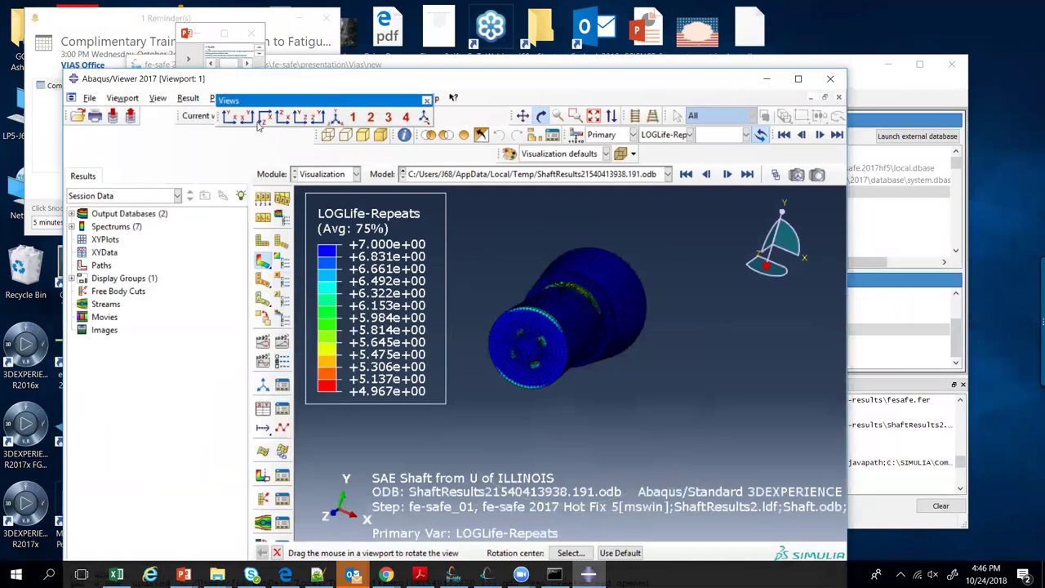
pyautogui.click(283, 118)
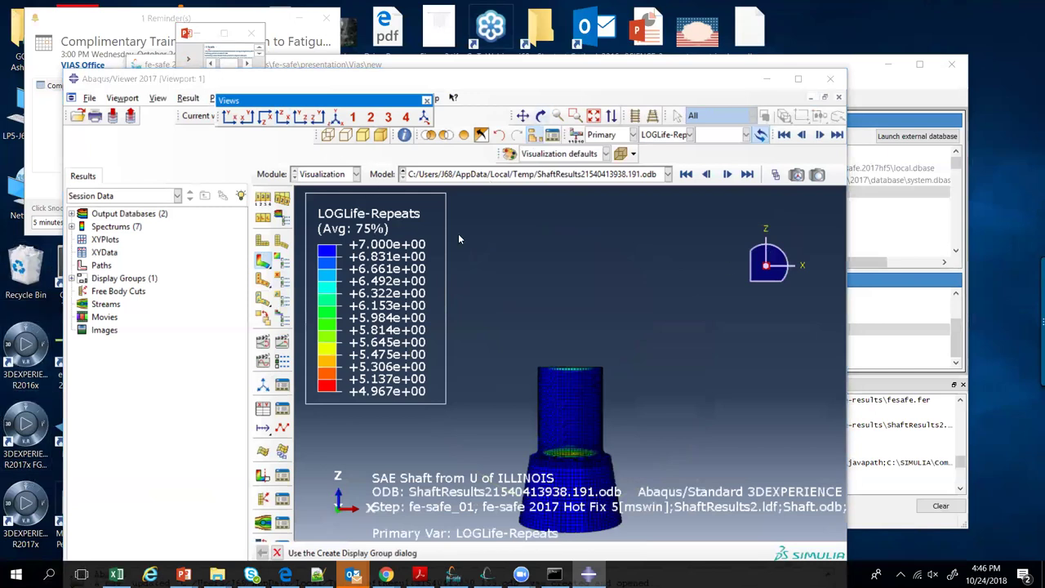
# Minimize fe-safe, maximize the Abaqus/Viewer window, and open the Create Display Group dialog
pyautogui.click(887, 65)
pyautogui.click(799, 79)
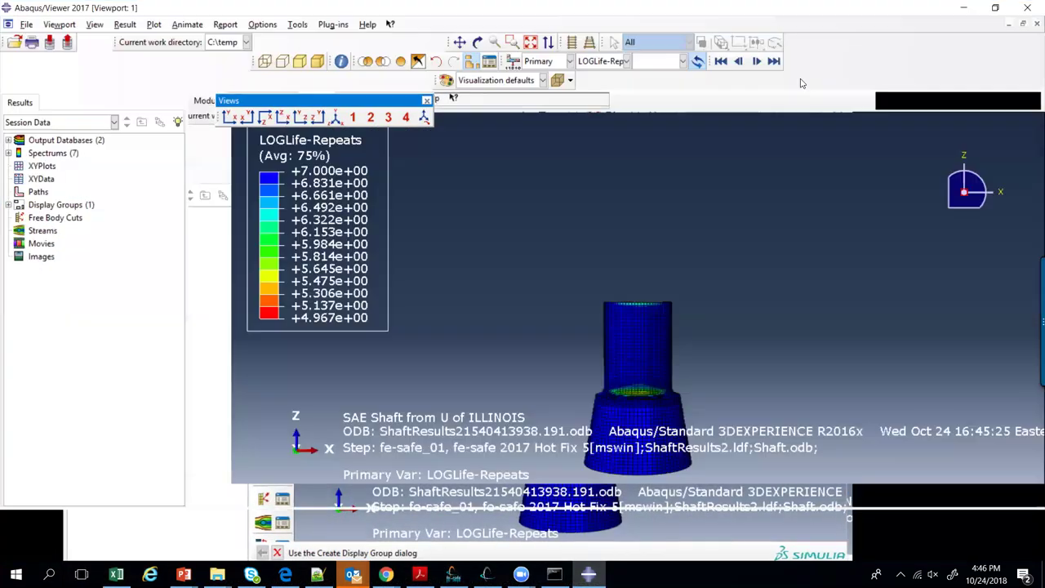
pyautogui.click(471, 66)
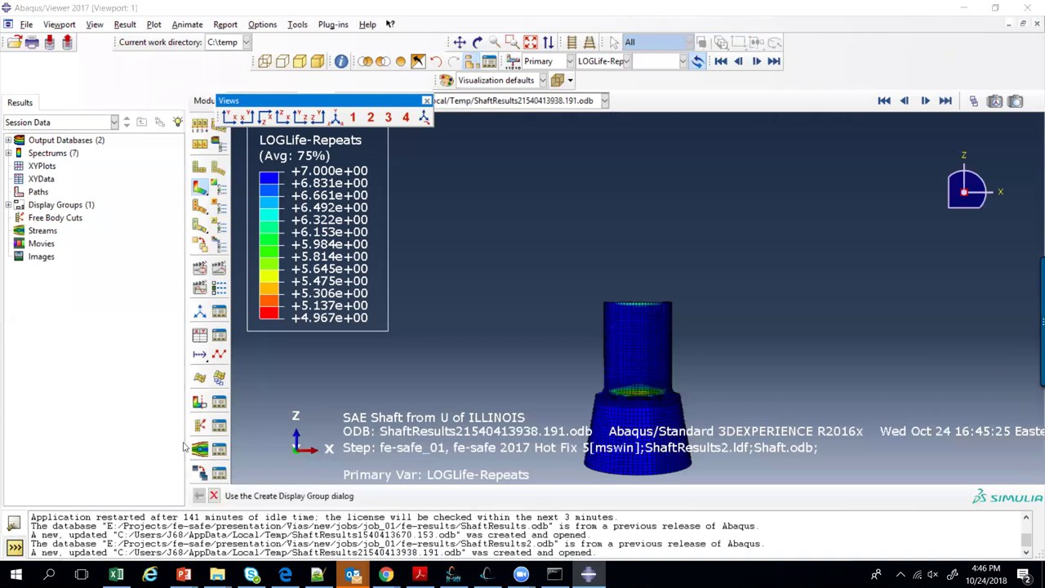